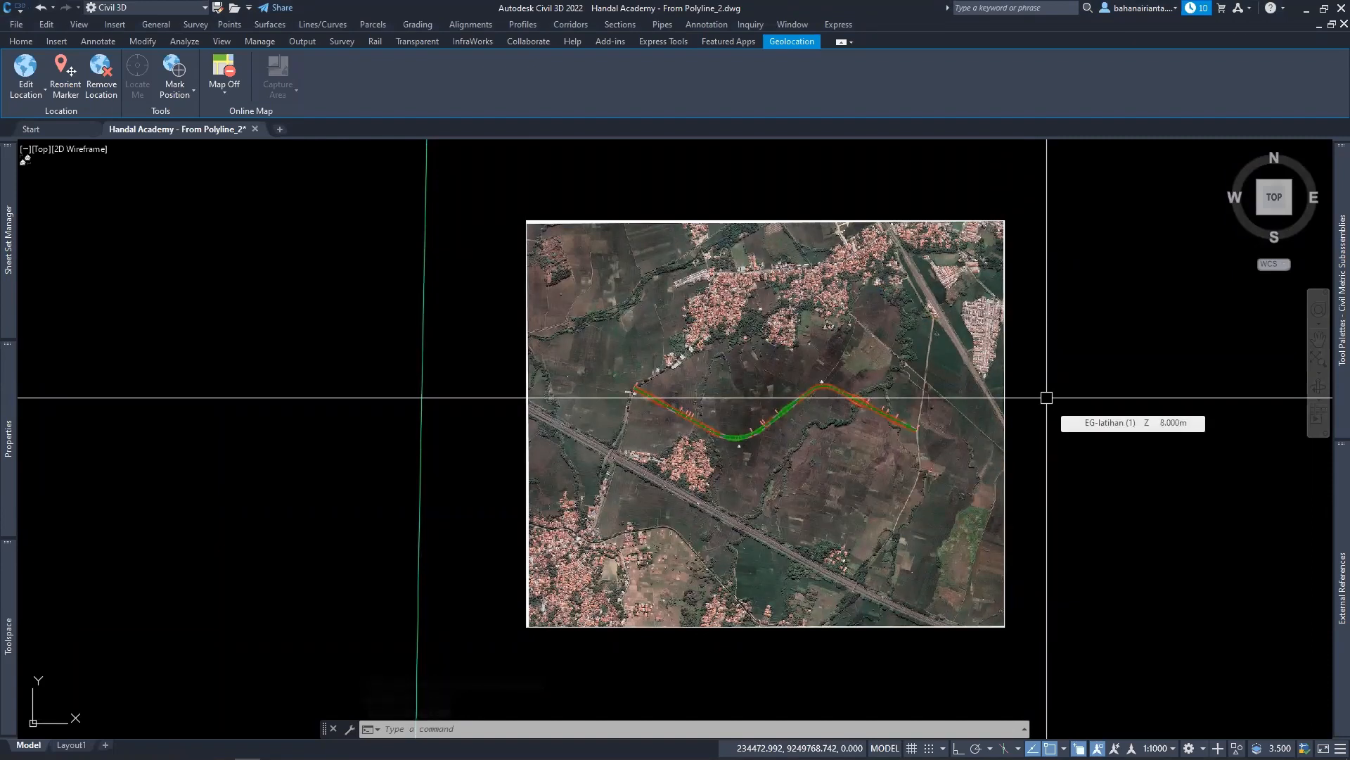
# Step: Open the properties of corridor CORR-Handal Civil 3D and create a new corridor surface
pyautogui.scroll(2, 756, 423)
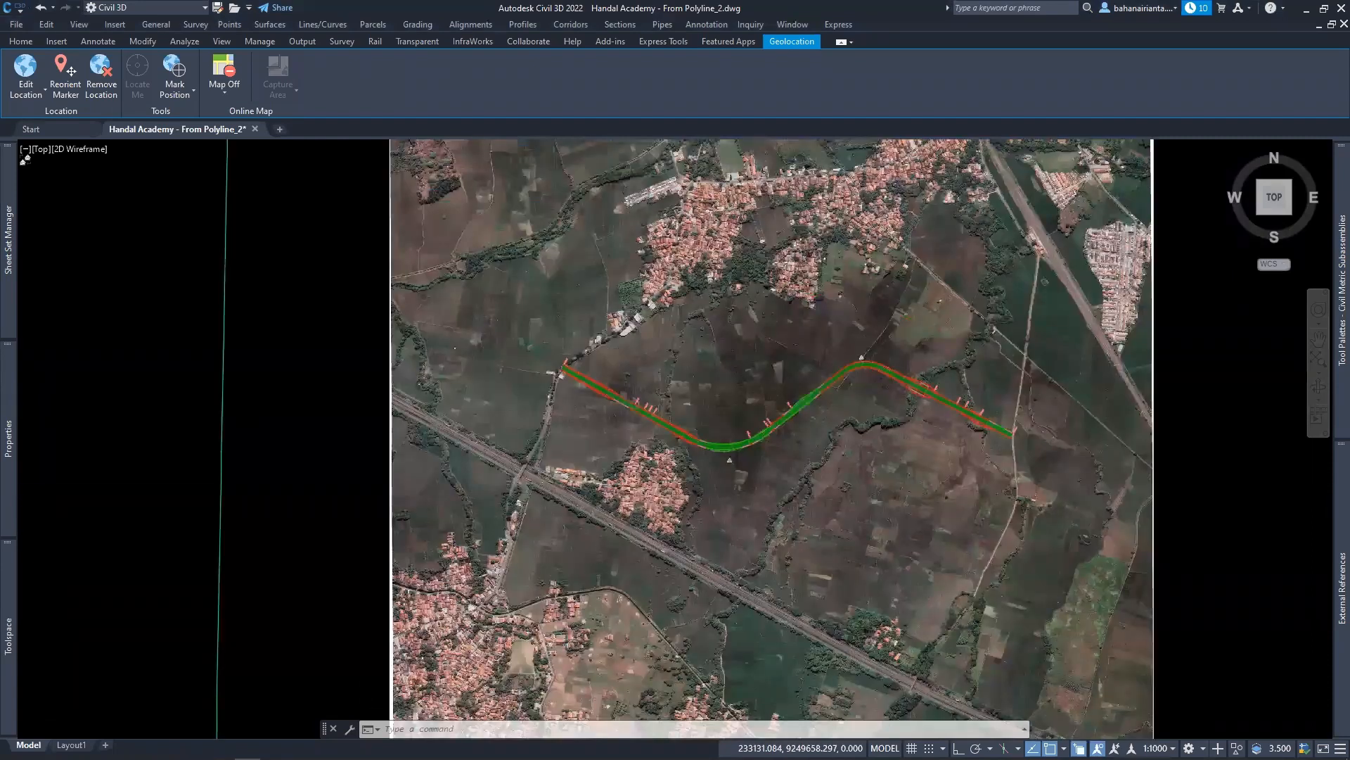
pyautogui.scroll(2, 759, 422)
pyautogui.moveTo(764, 422); pyautogui.dragTo(651, 396, button='middle')
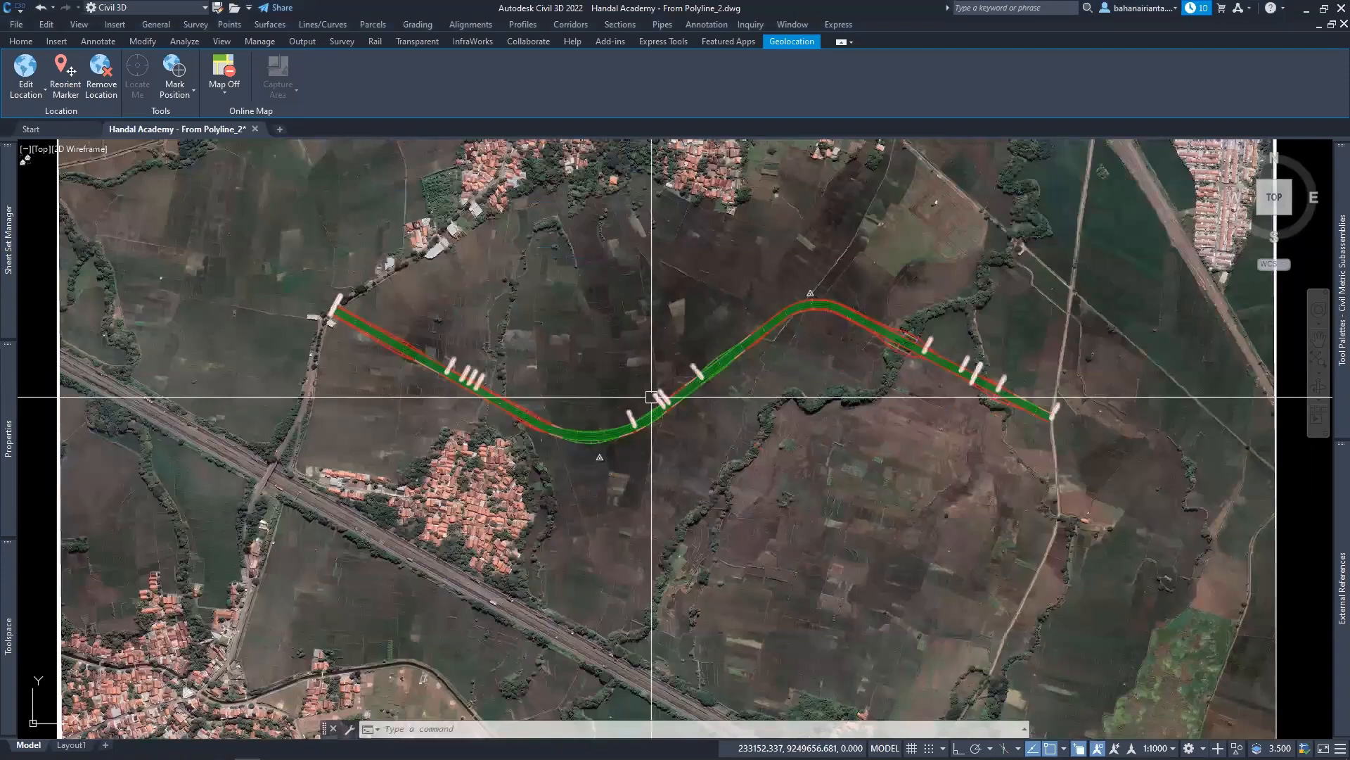
pyautogui.scroll(4, 561, 393)
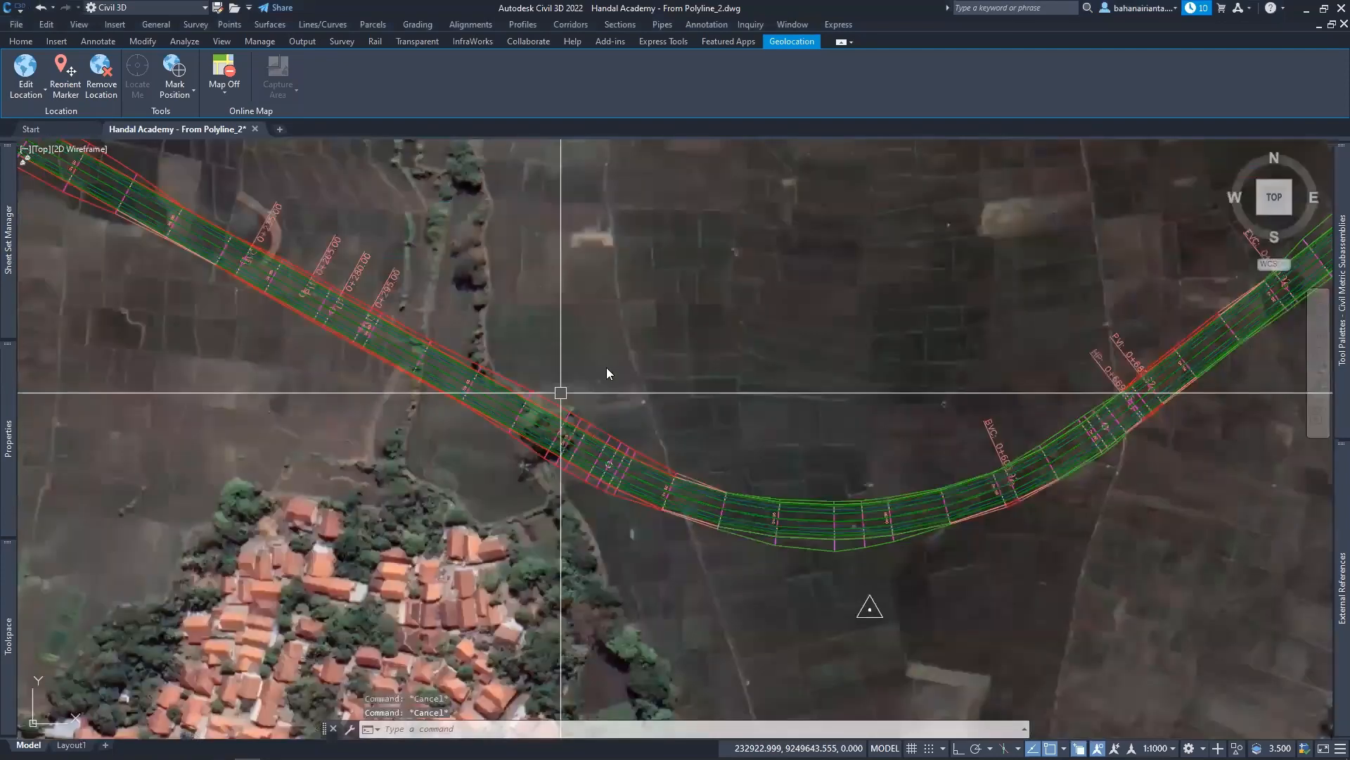
pyautogui.click(572, 429)
pyautogui.rightClick(573, 429)
pyautogui.click(689, 487)
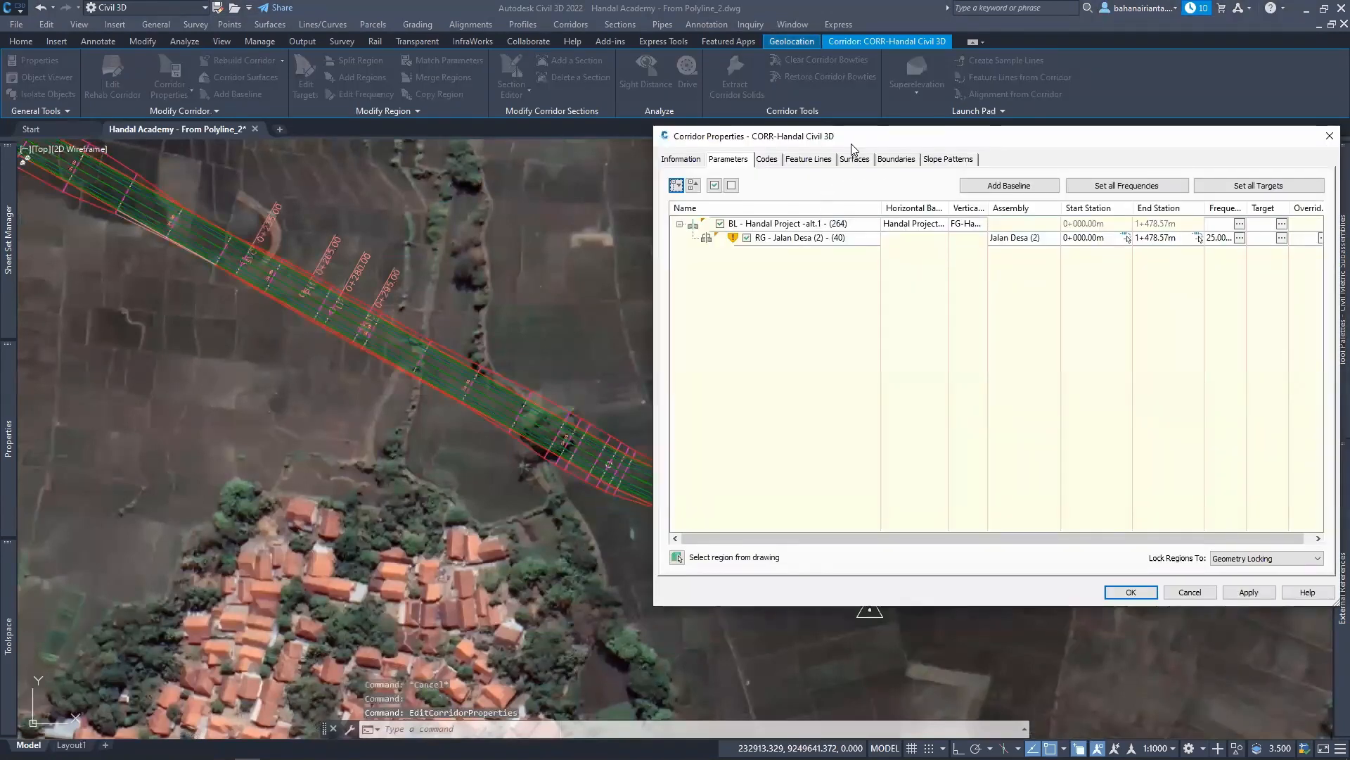
pyautogui.click(855, 159)
pyautogui.moveTo(875, 141); pyautogui.dragTo(704, 139)
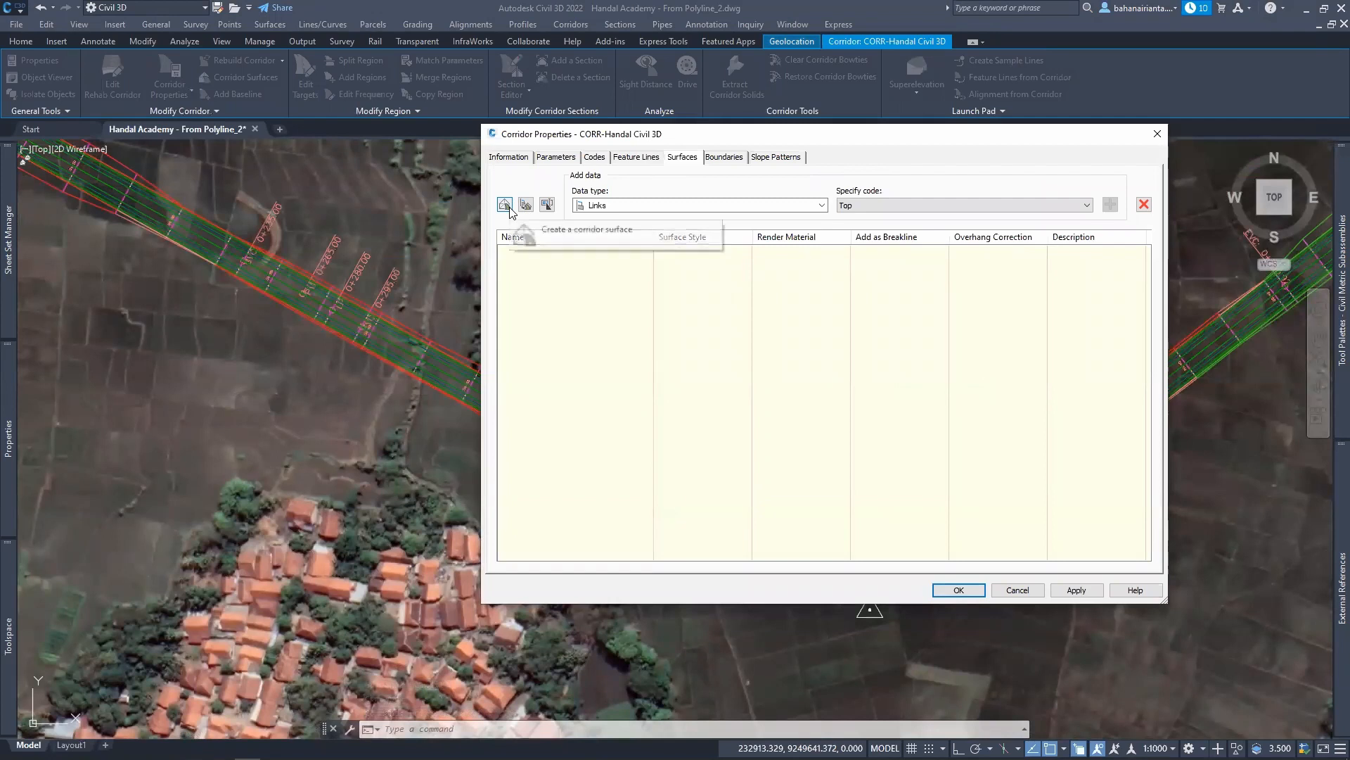
pyautogui.click(507, 206)
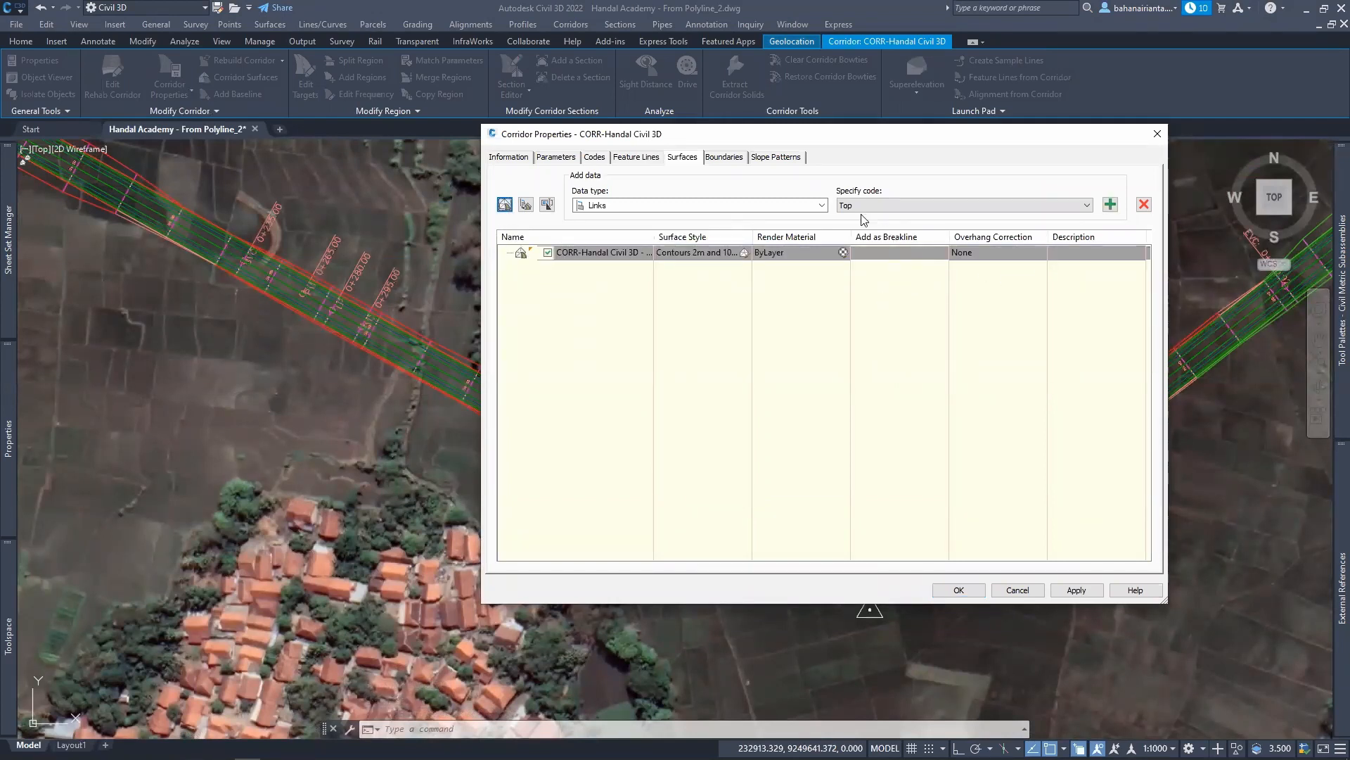
pyautogui.click(638, 206)
pyautogui.press('Up')
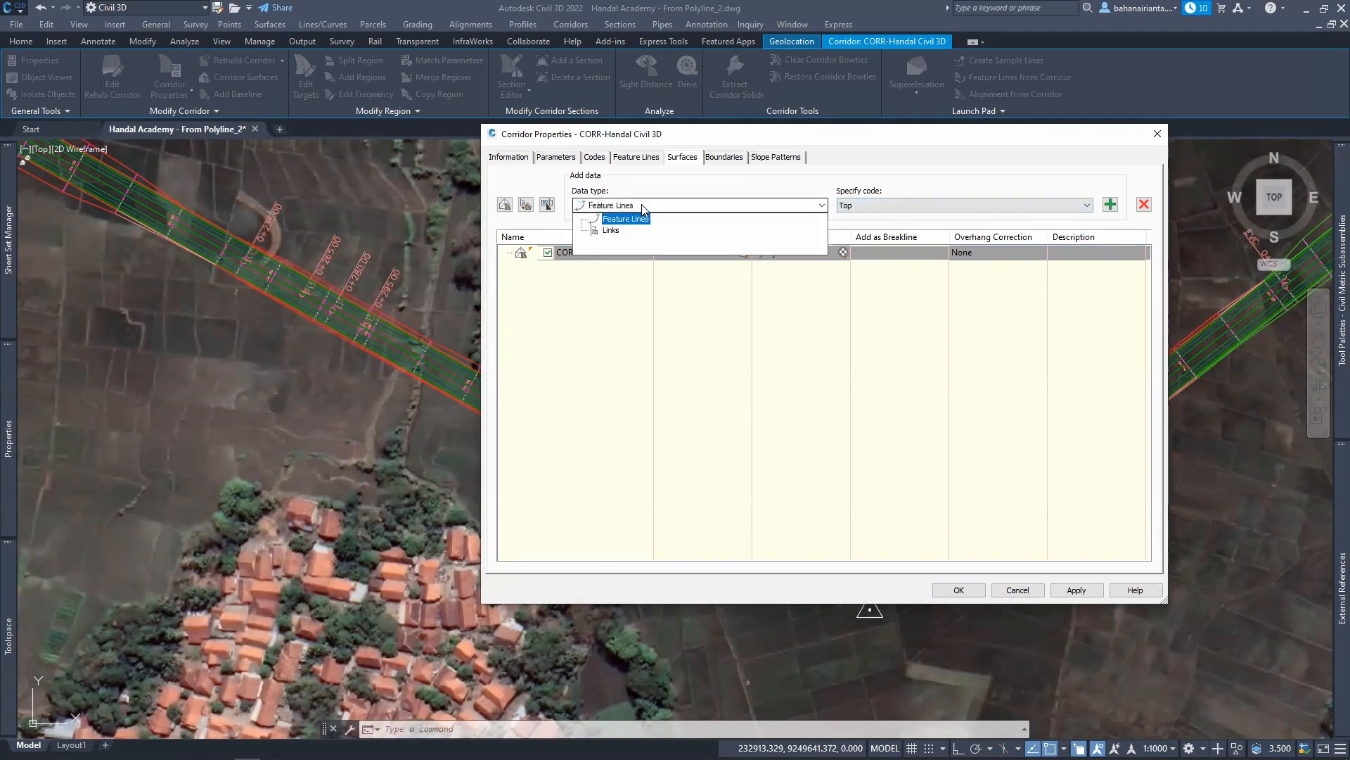
pyautogui.click(616, 231)
pyautogui.click(627, 206)
pyautogui.click(624, 218)
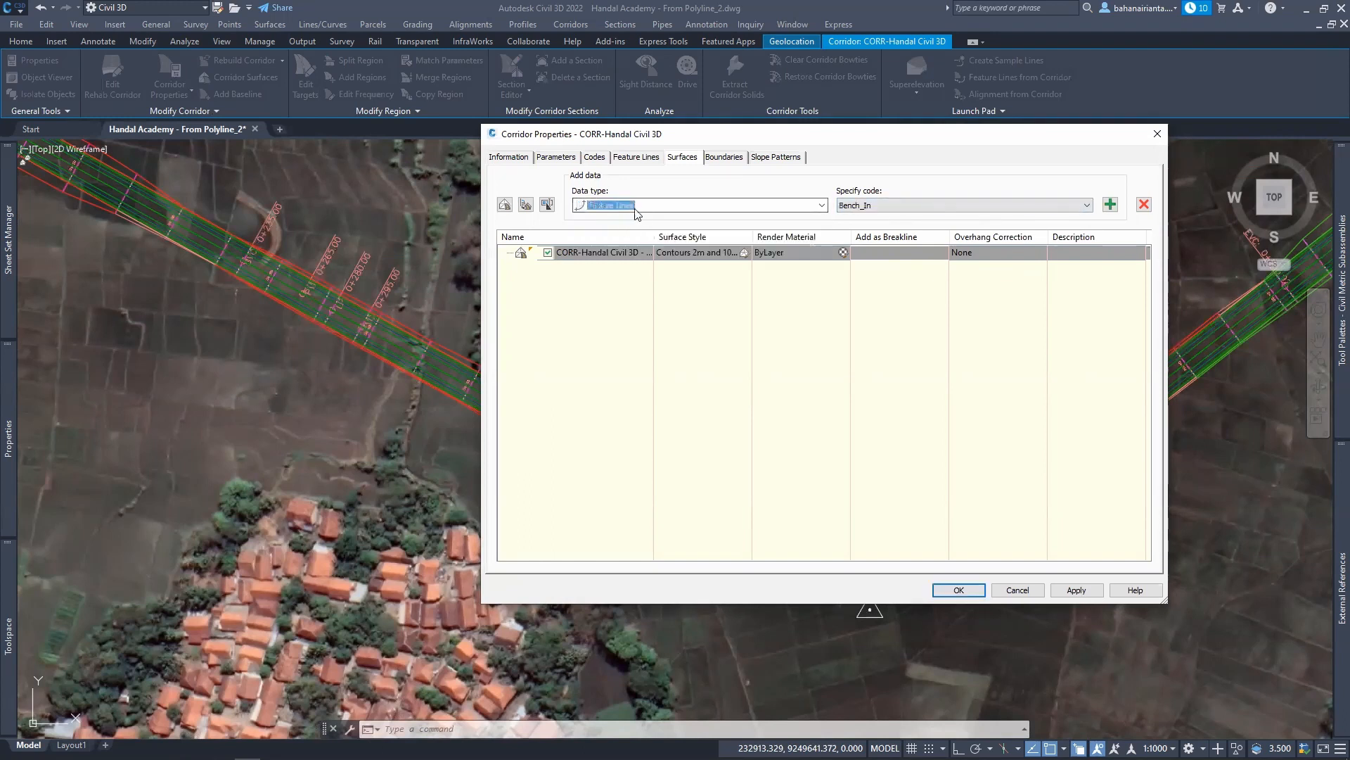
pyautogui.click(944, 207)
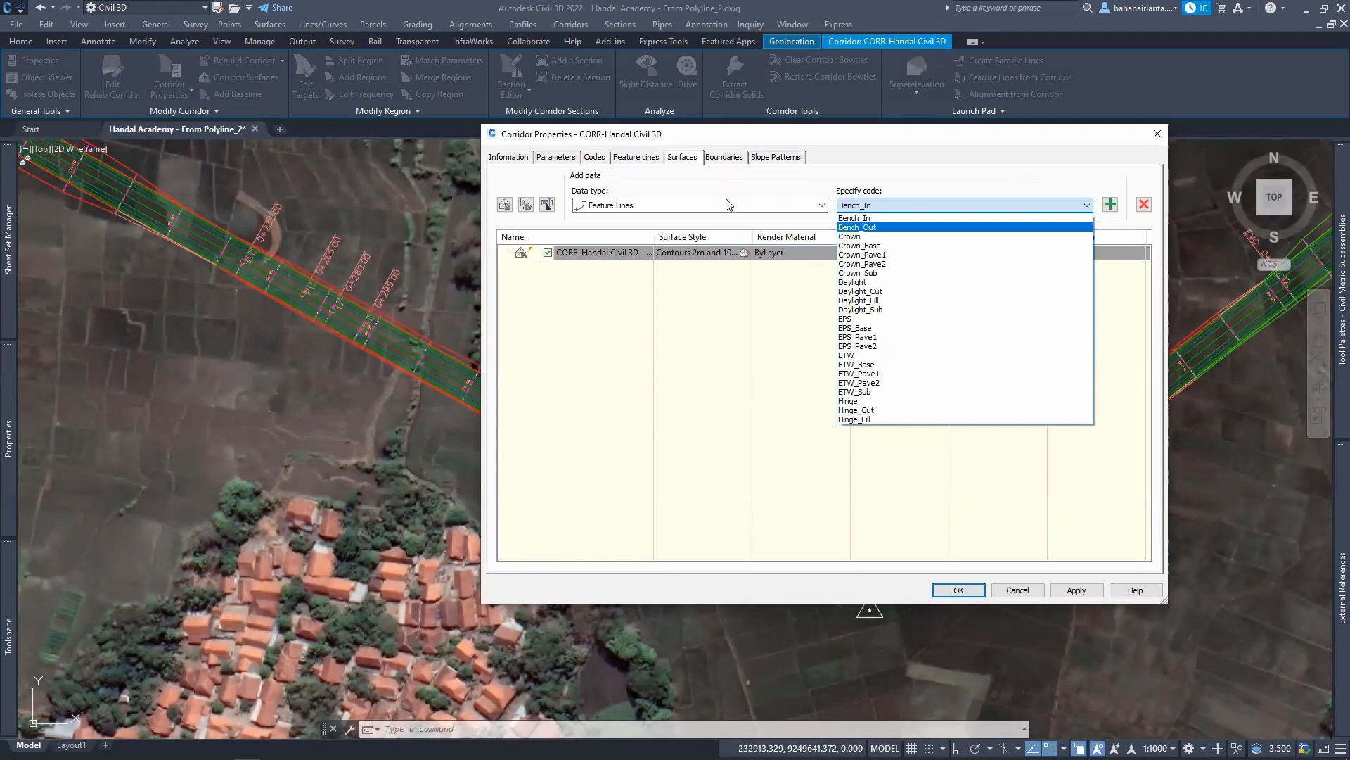
pyautogui.click(773, 210)
pyautogui.click(761, 207)
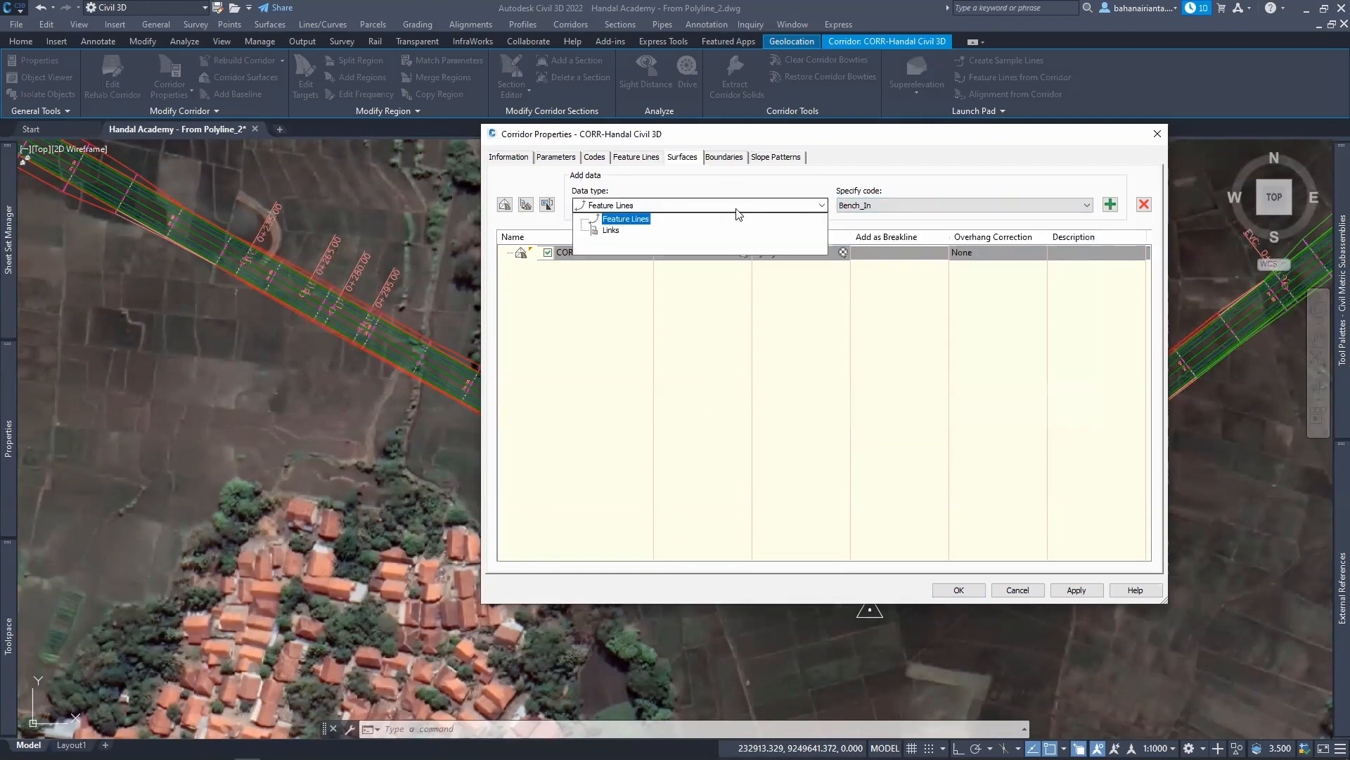
pyautogui.click(619, 232)
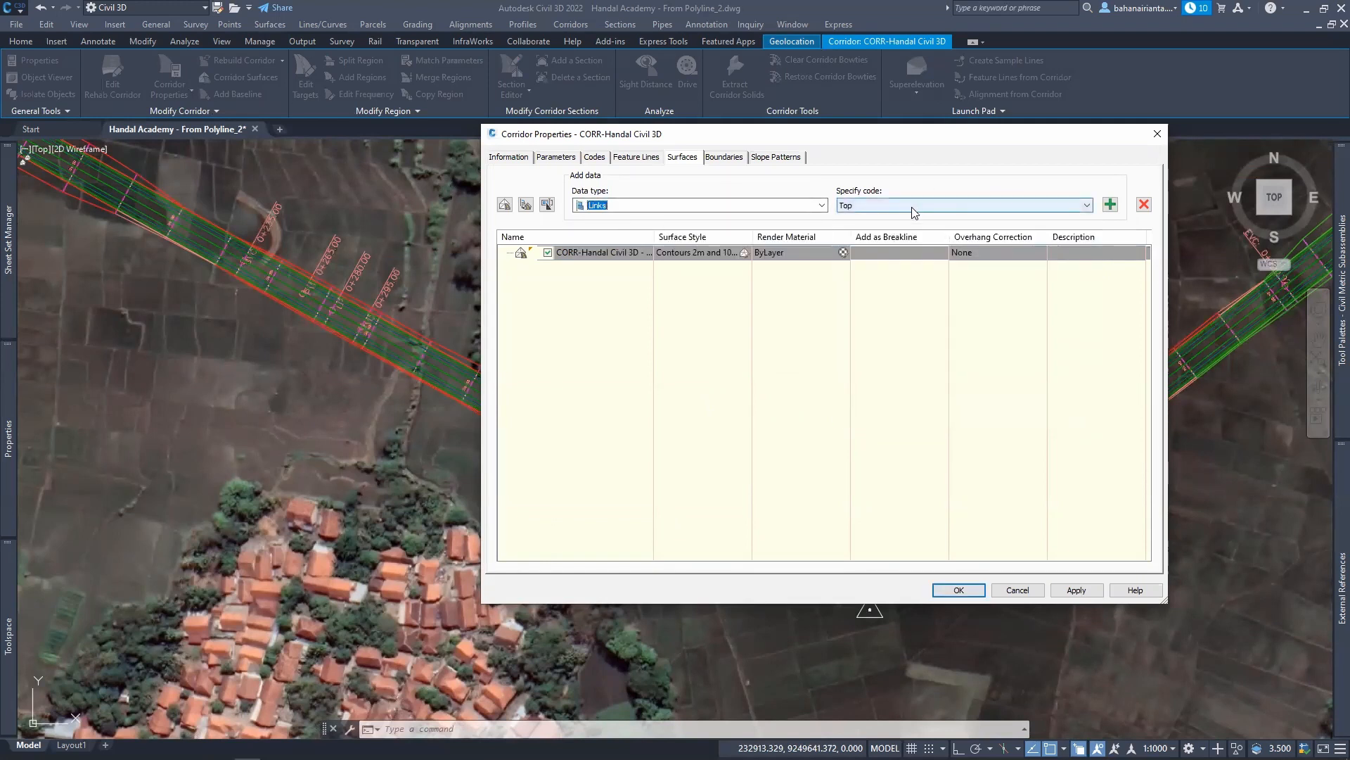
# Step: Add the Datum link code as data to the new corridor surface
pyautogui.click(862, 205)
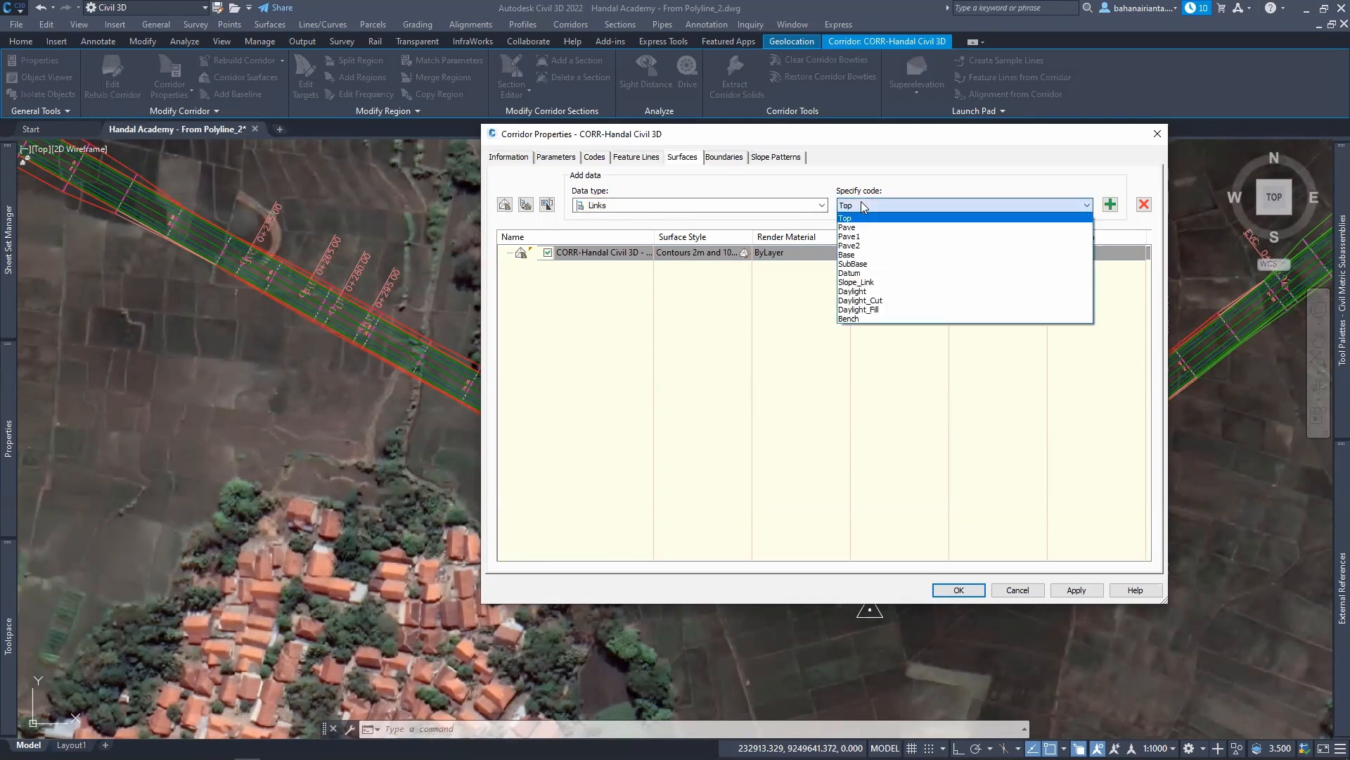
pyautogui.click(846, 272)
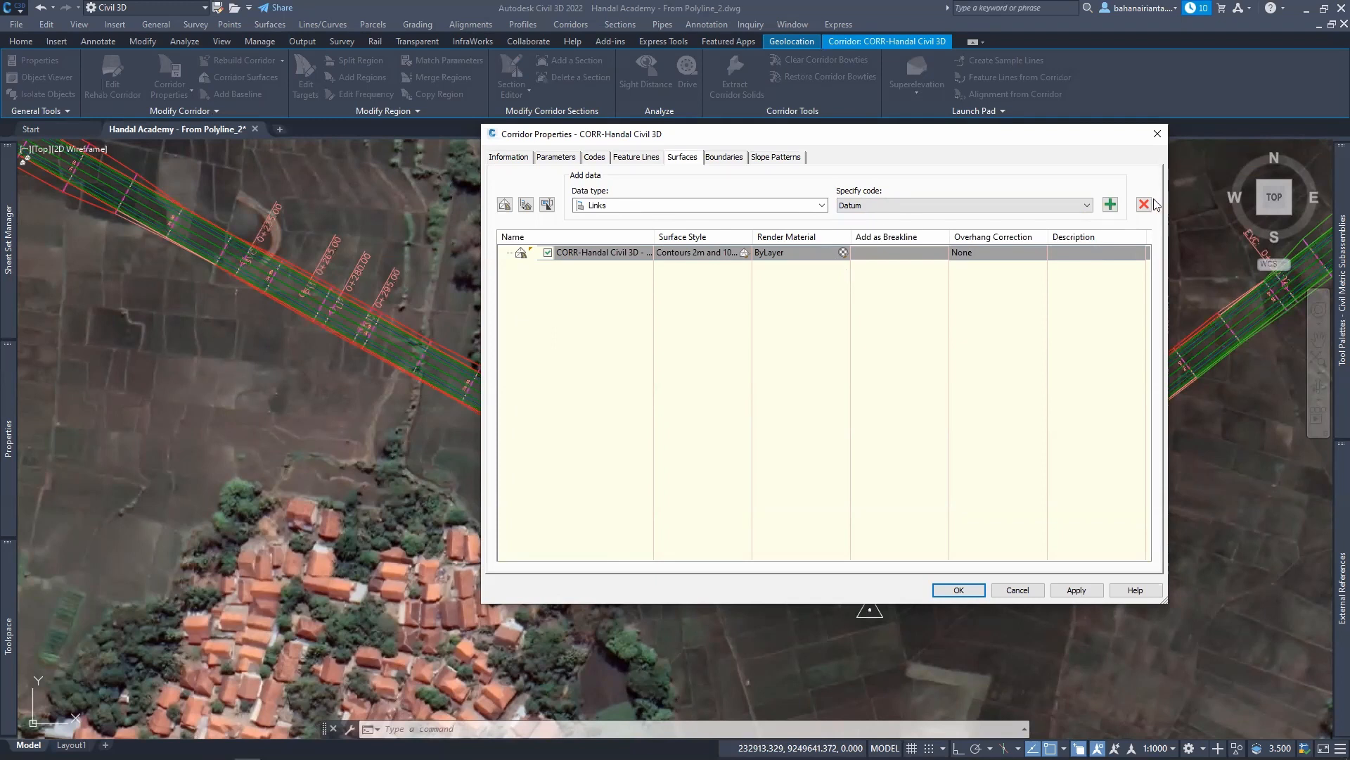
pyautogui.click(1109, 206)
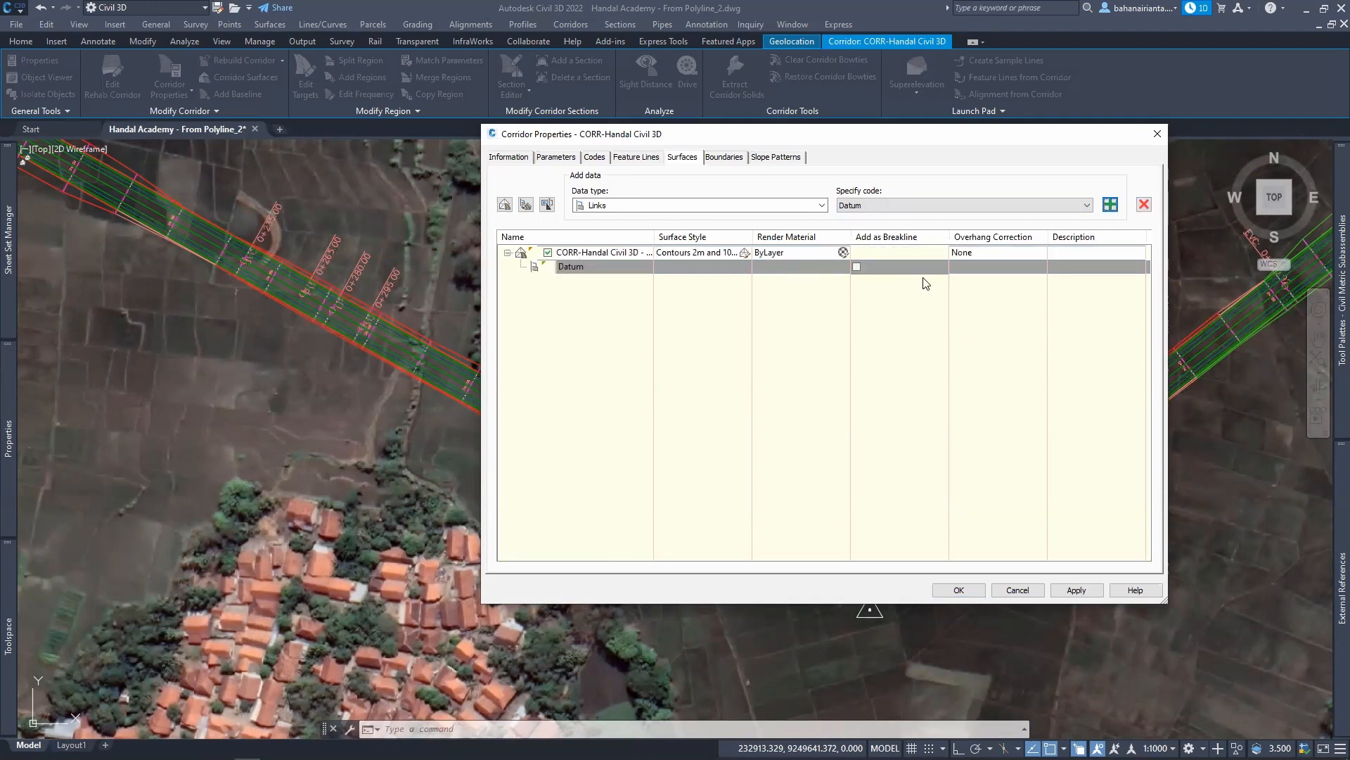
# Step: Set the corridor surface's style to Contours and Triangles
pyautogui.click(745, 252)
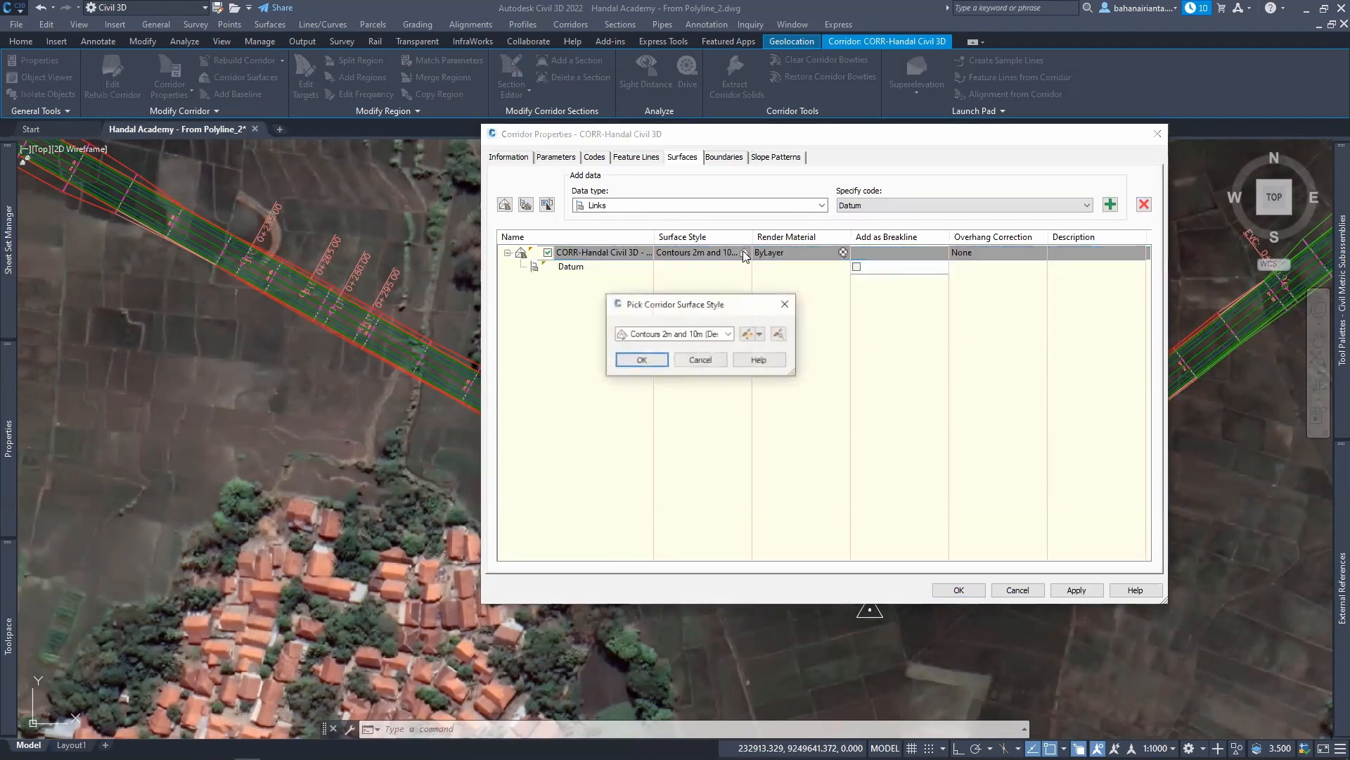
pyautogui.click(728, 333)
pyautogui.scroll(5, 675, 387)
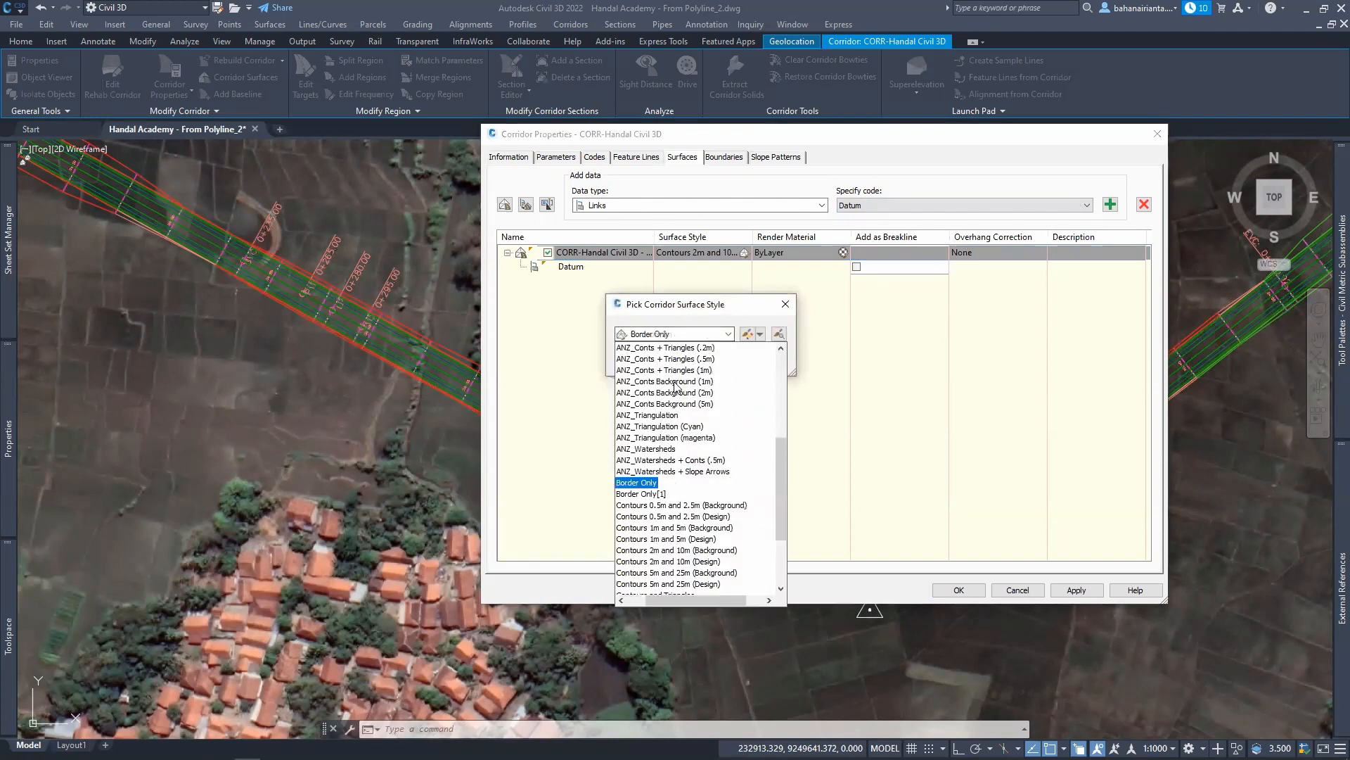
pyautogui.scroll(6, 675, 387)
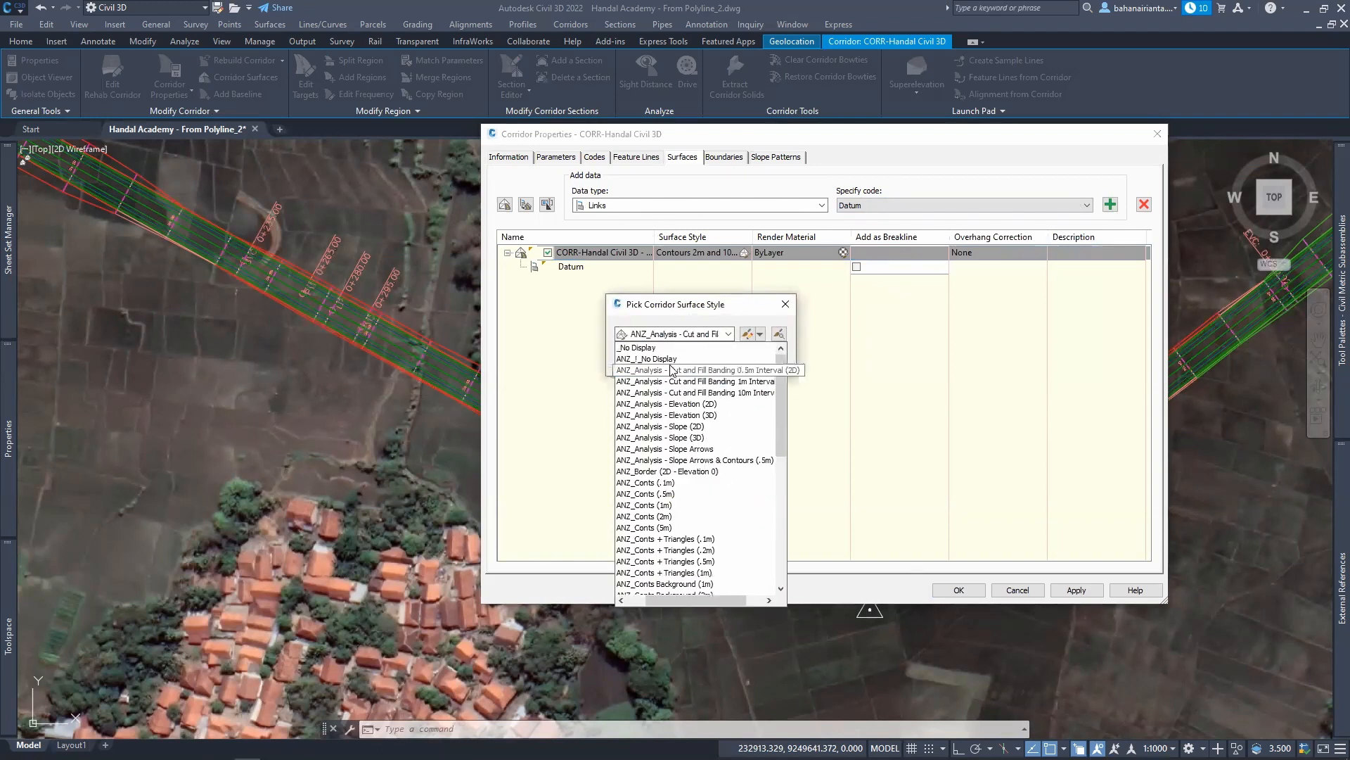
pyautogui.scroll(-10, 675, 379)
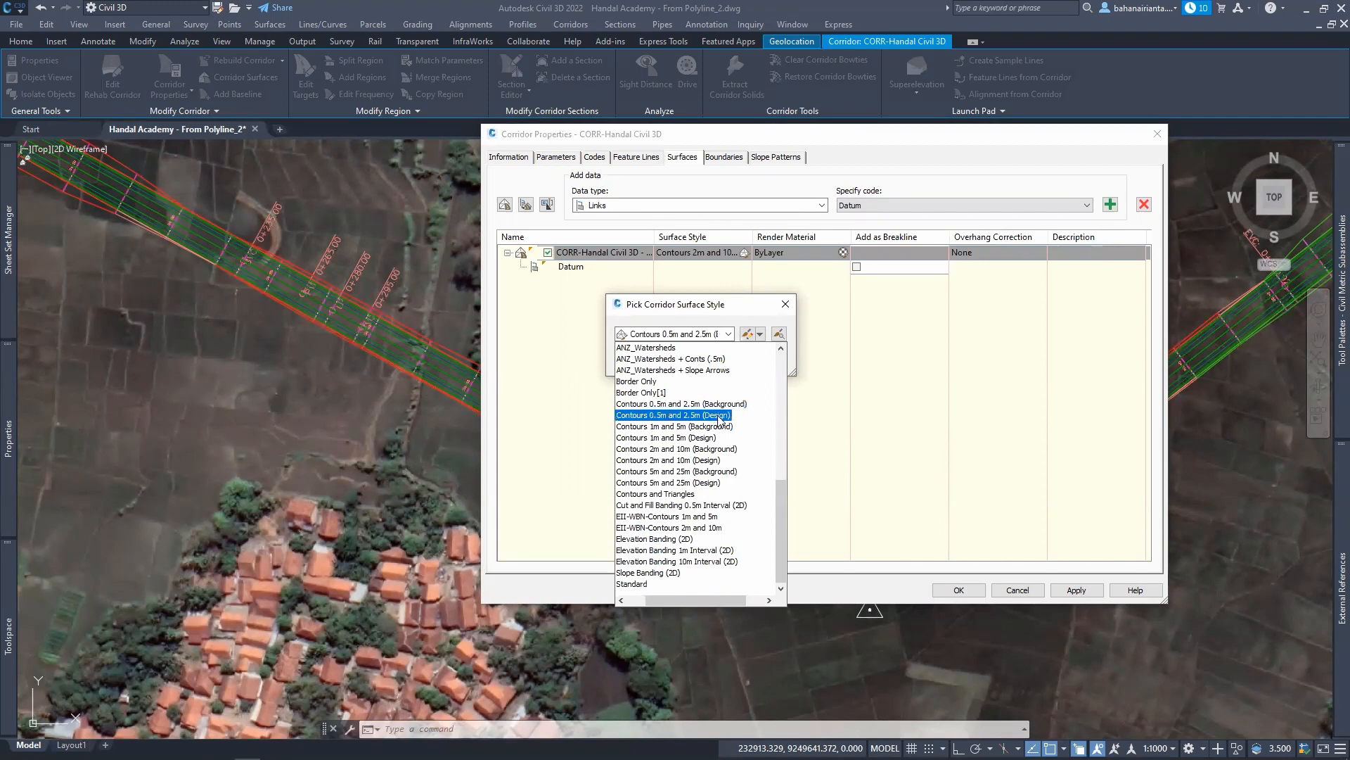
pyautogui.click(672, 493)
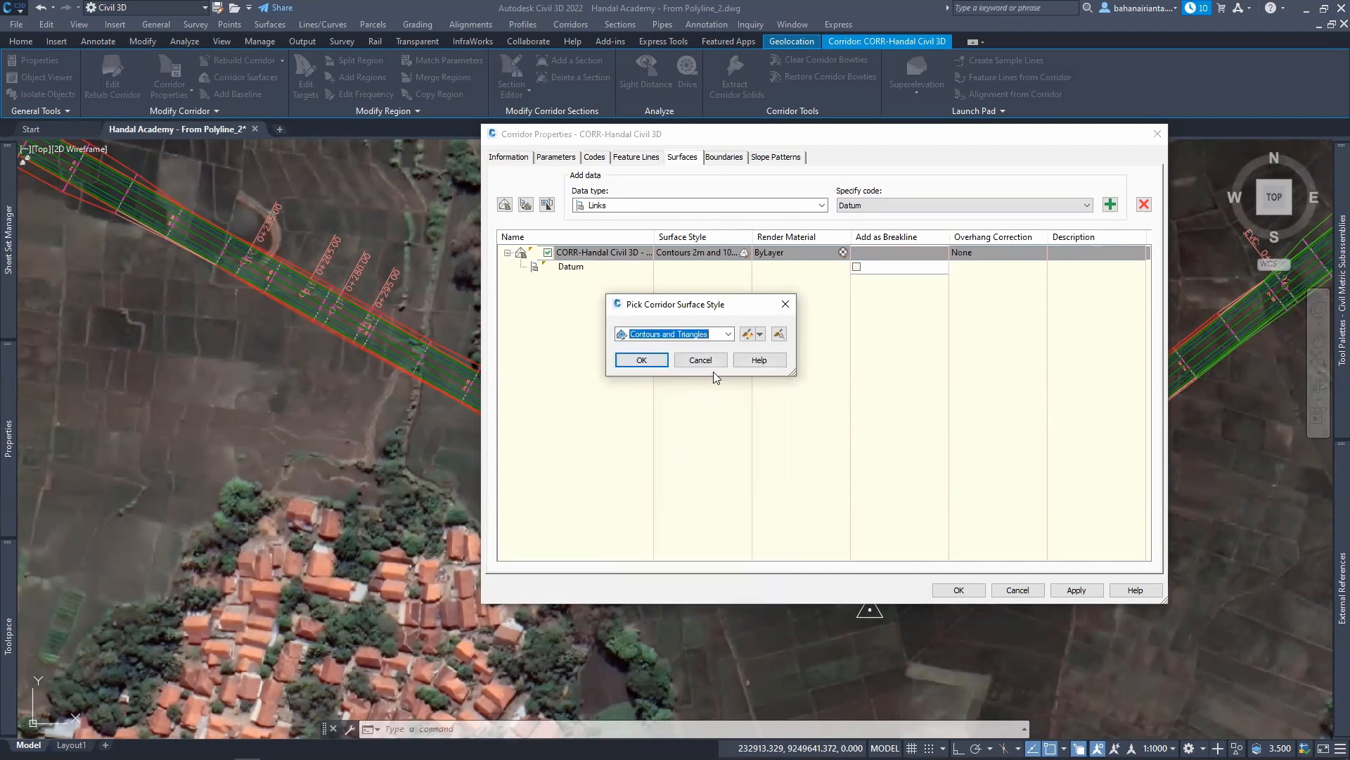
pyautogui.click(652, 360)
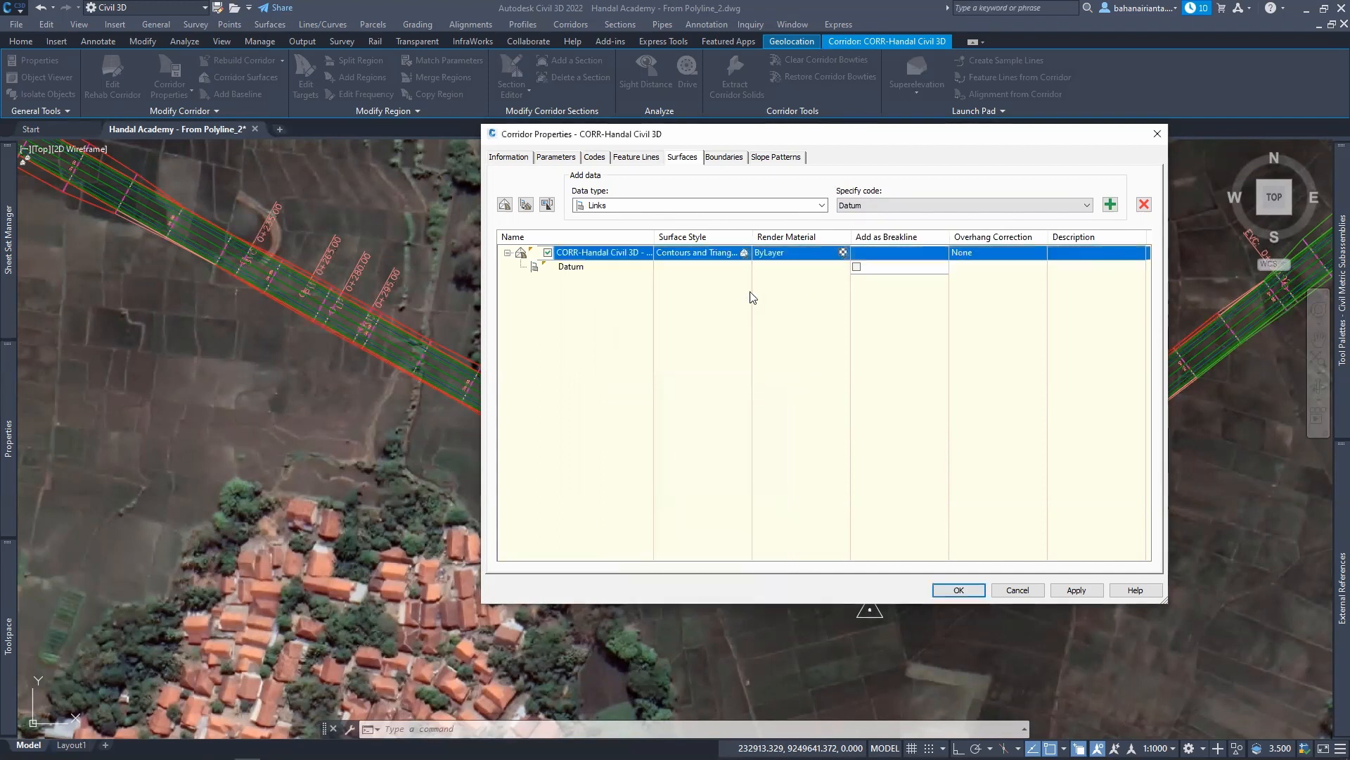
# Step: Choose ByLayer as the render material of the corridor surface
pyautogui.click(843, 251)
pyautogui.click(758, 335)
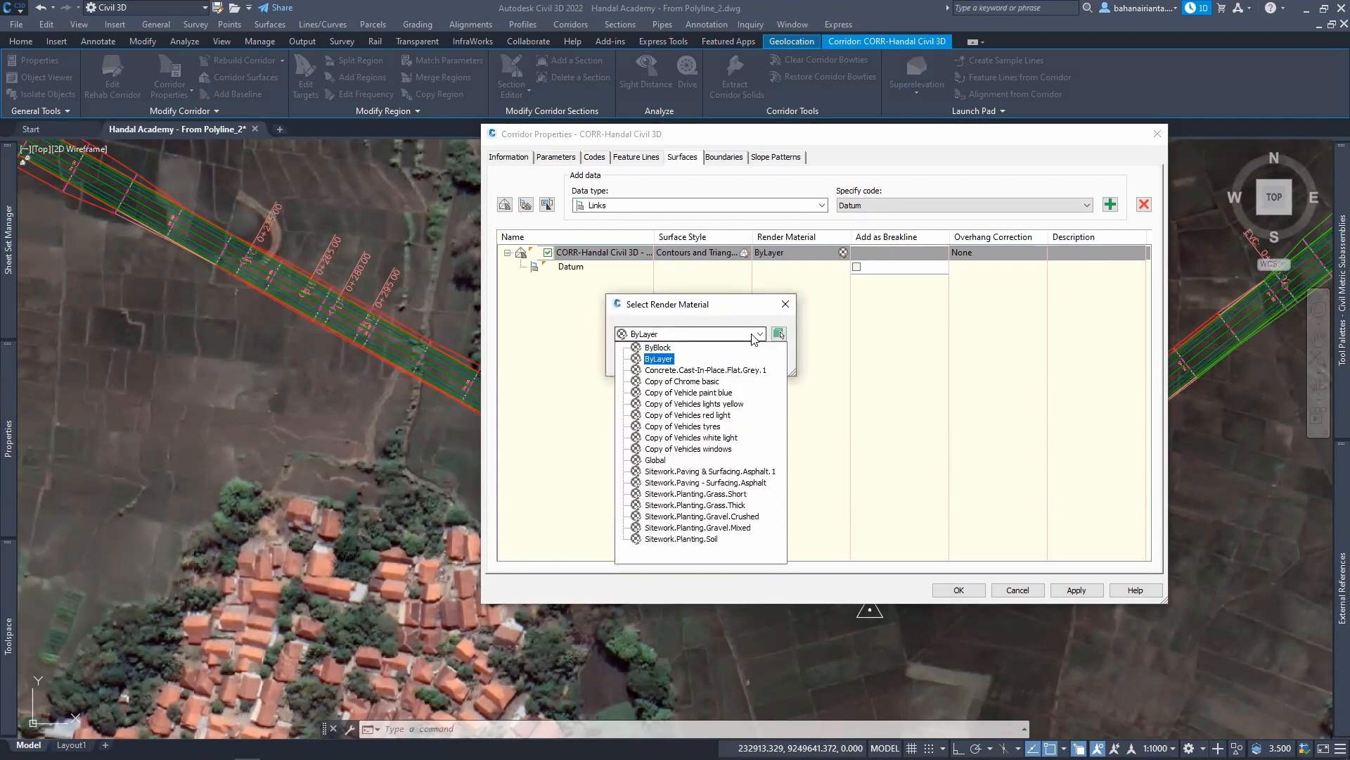
pyautogui.click(658, 359)
pyautogui.click(640, 360)
# Step: Add the Datum links as breaklines and set the surface's overhang correction to Bottom Links
pyautogui.click(856, 266)
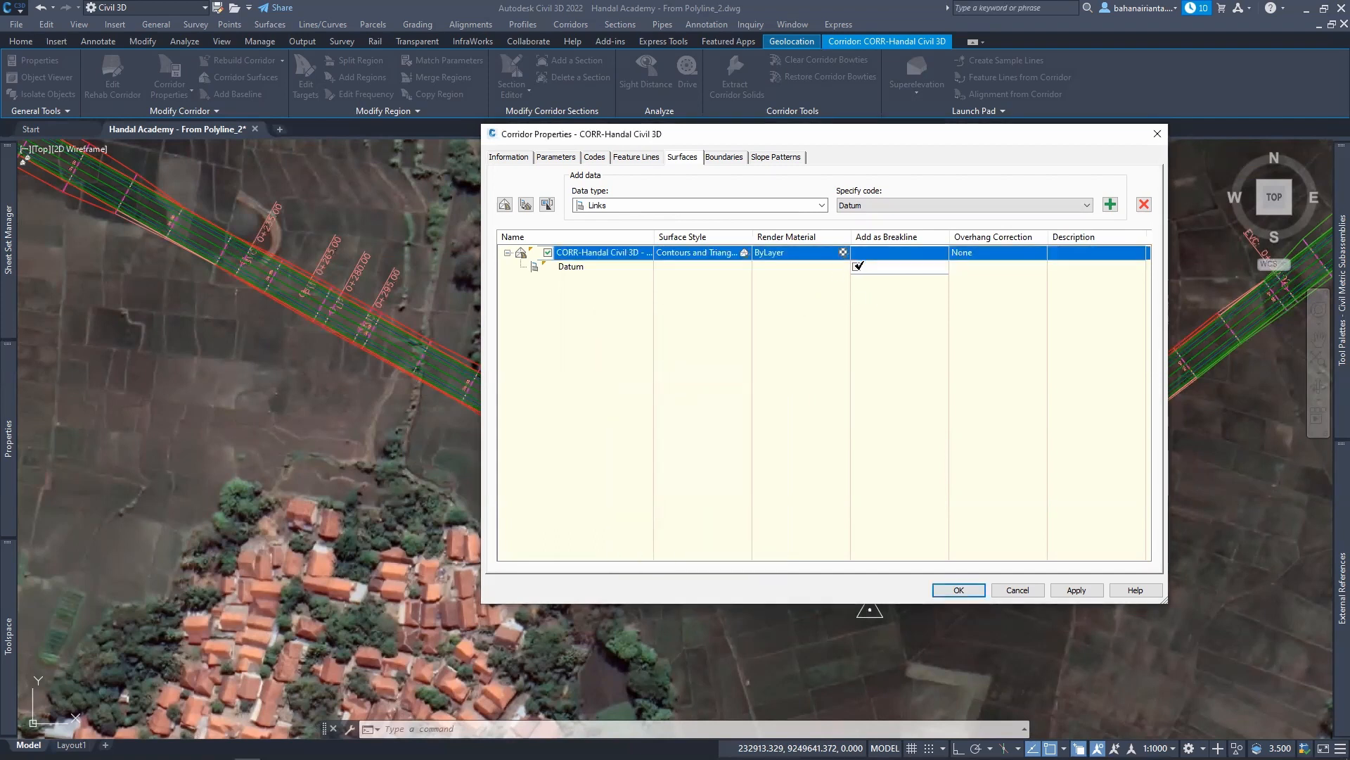
pyautogui.click(857, 268)
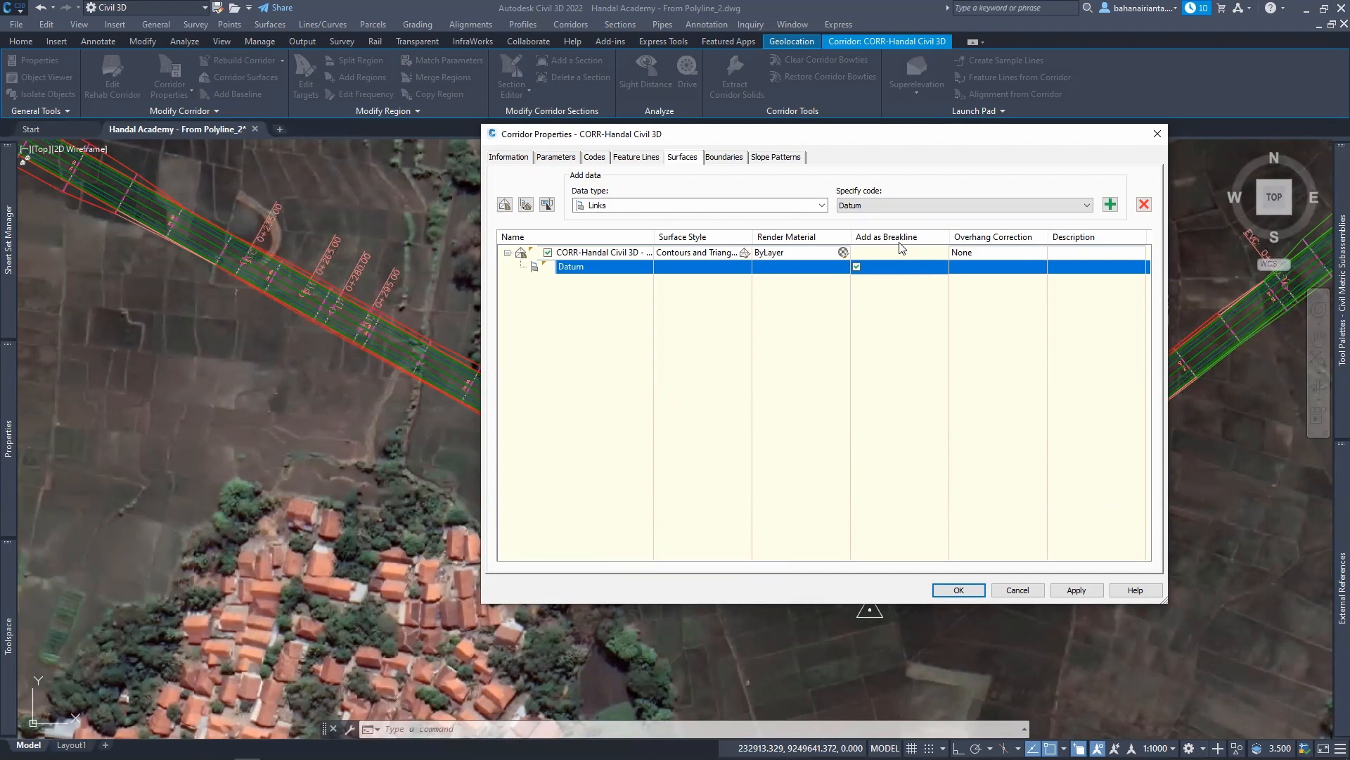
pyautogui.click(1010, 250)
pyautogui.click(984, 281)
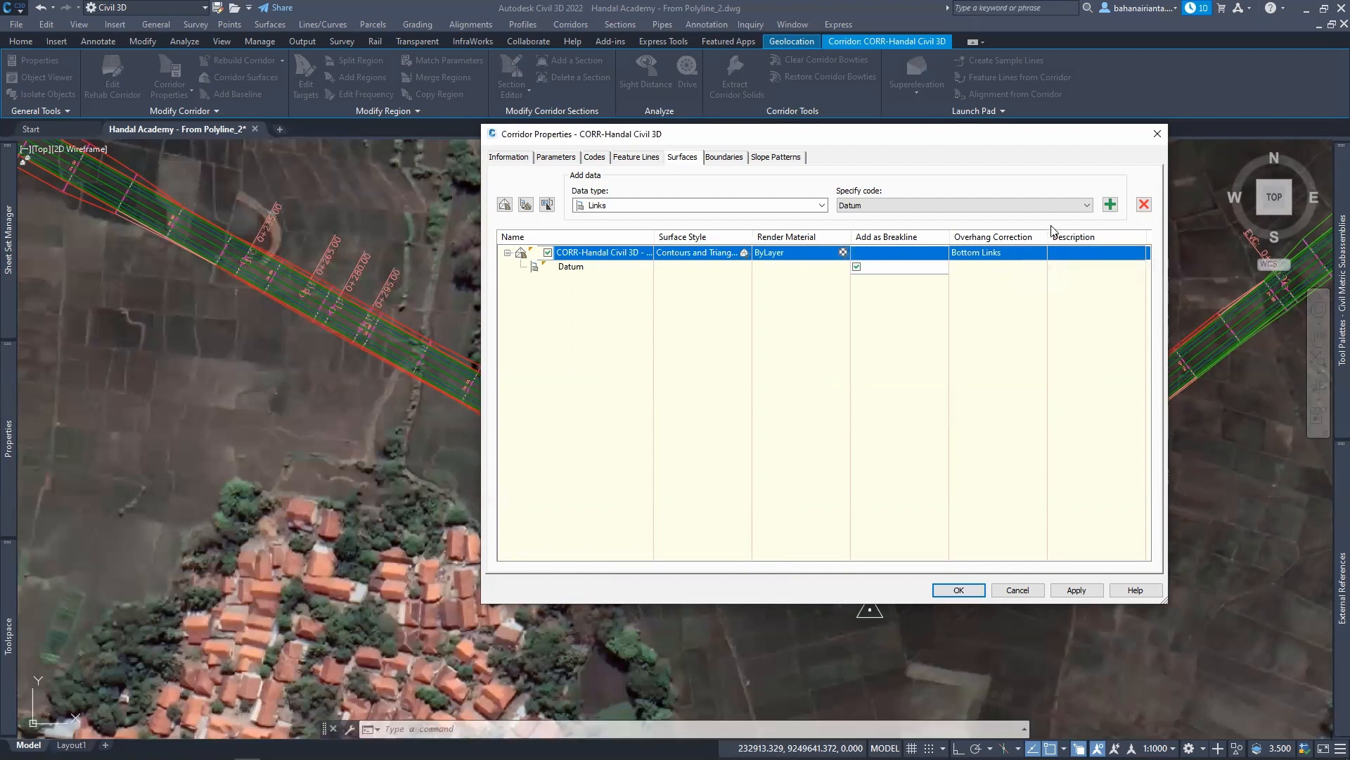
# Step: Add the corridor extents as the outer boundary of the corridor surface
pyautogui.click(723, 158)
pyautogui.rightClick(620, 201)
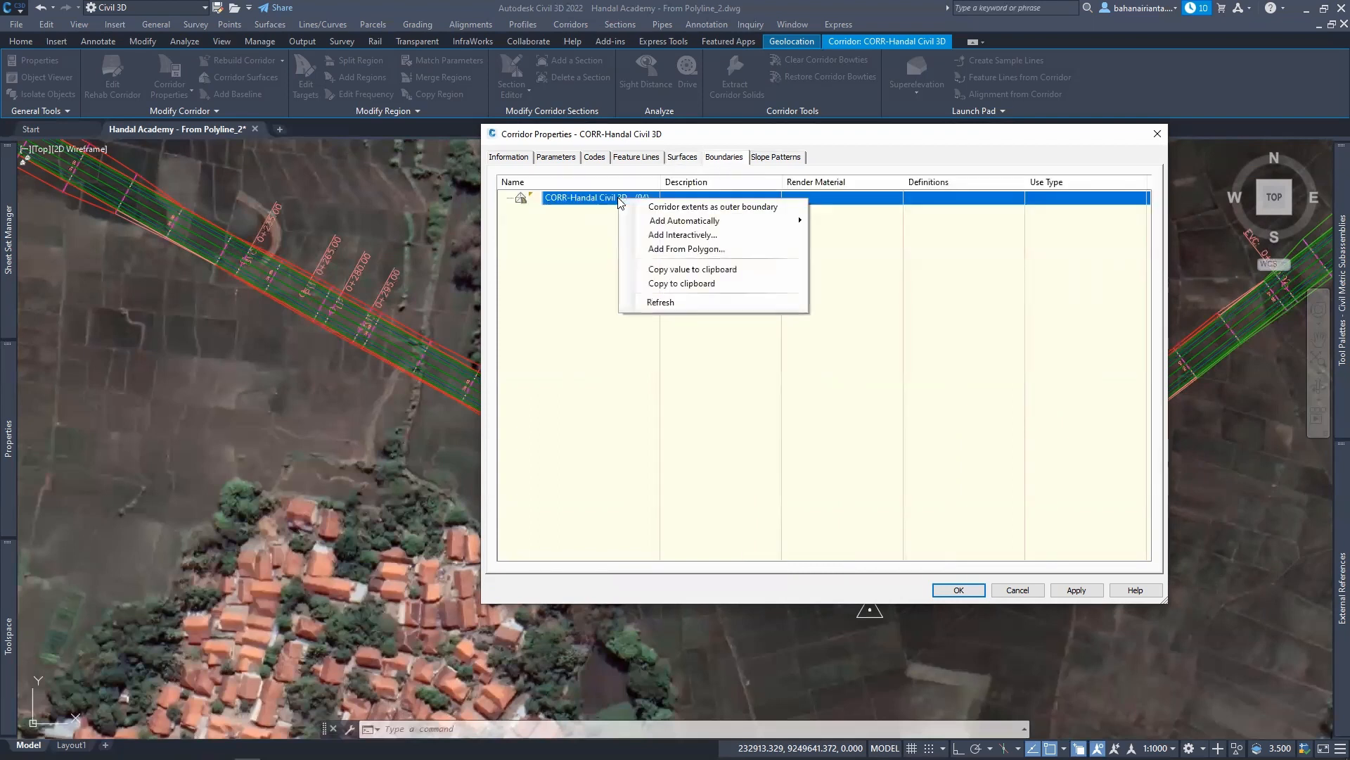
pyautogui.click(680, 206)
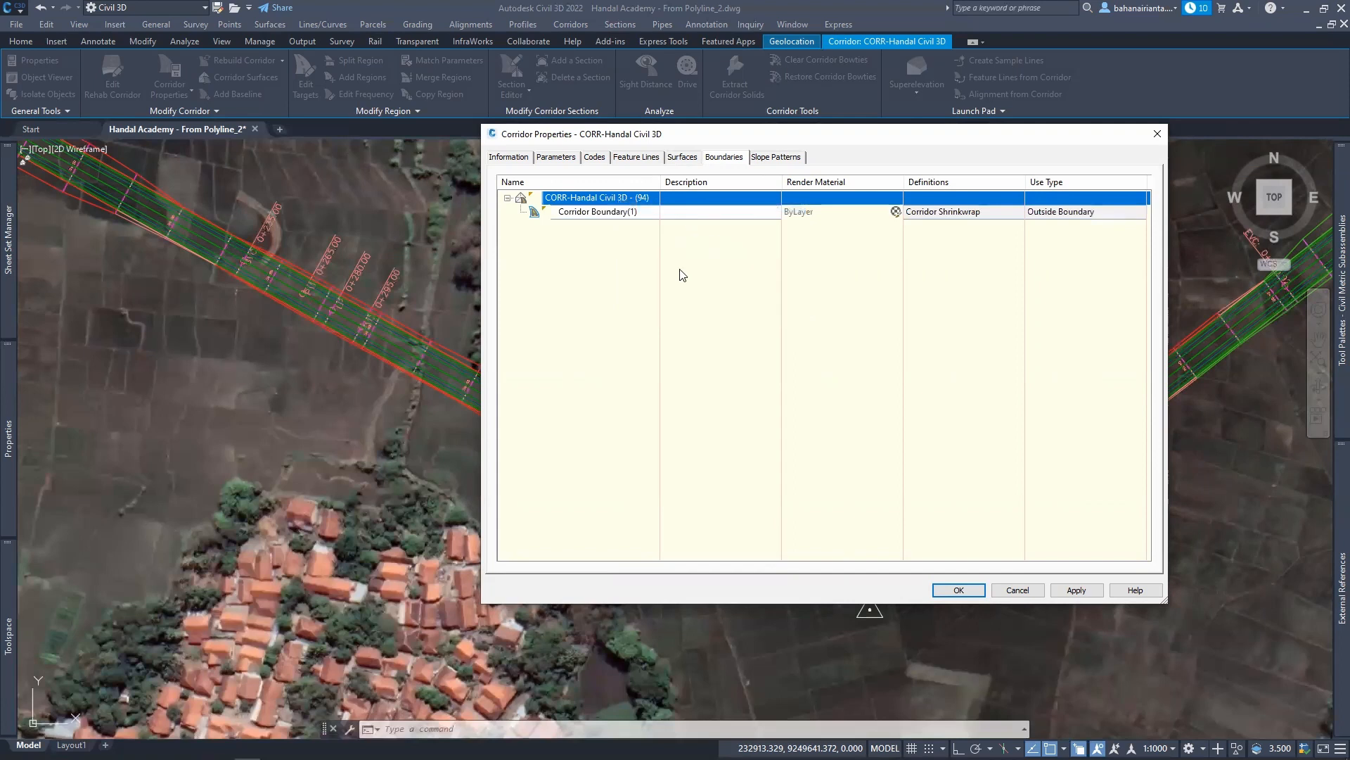
pyautogui.rightClick(599, 200)
pyautogui.moveTo(661, 227)
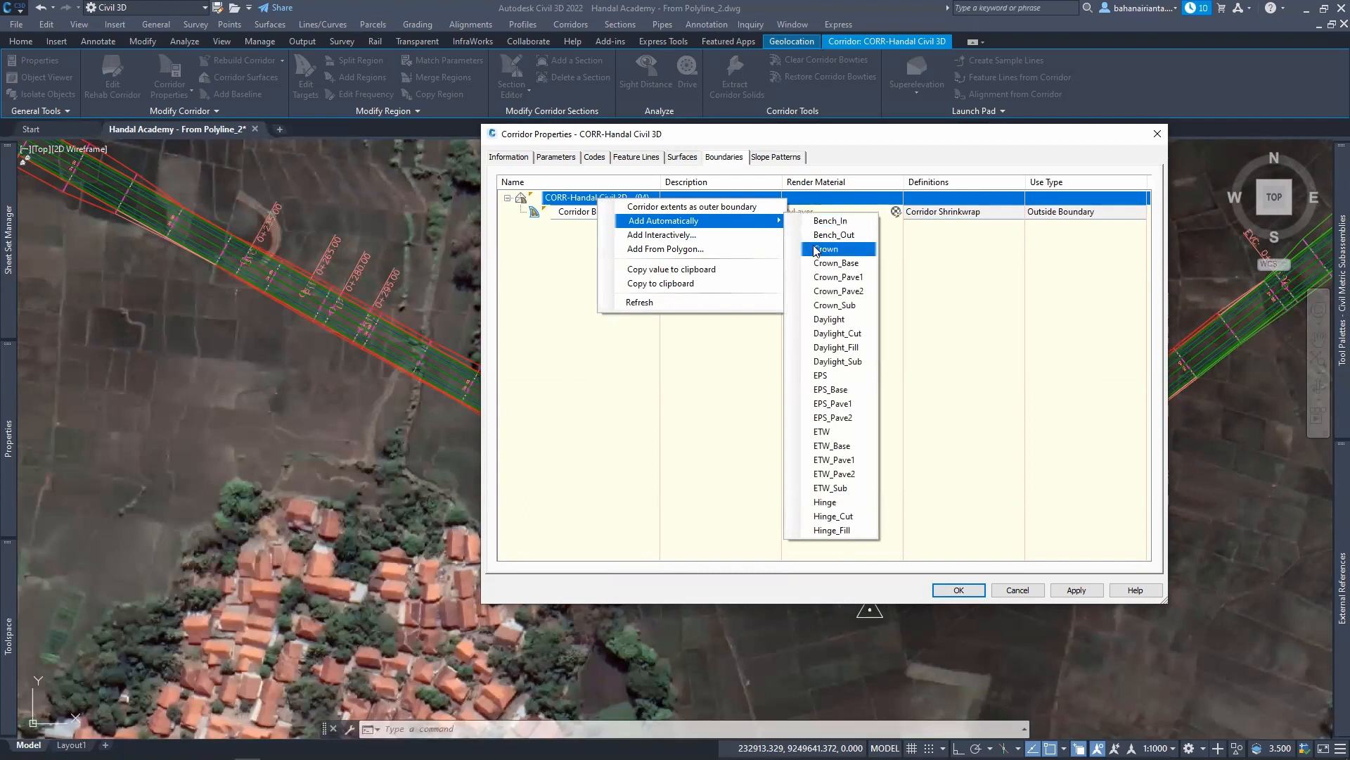
pyautogui.click(839, 322)
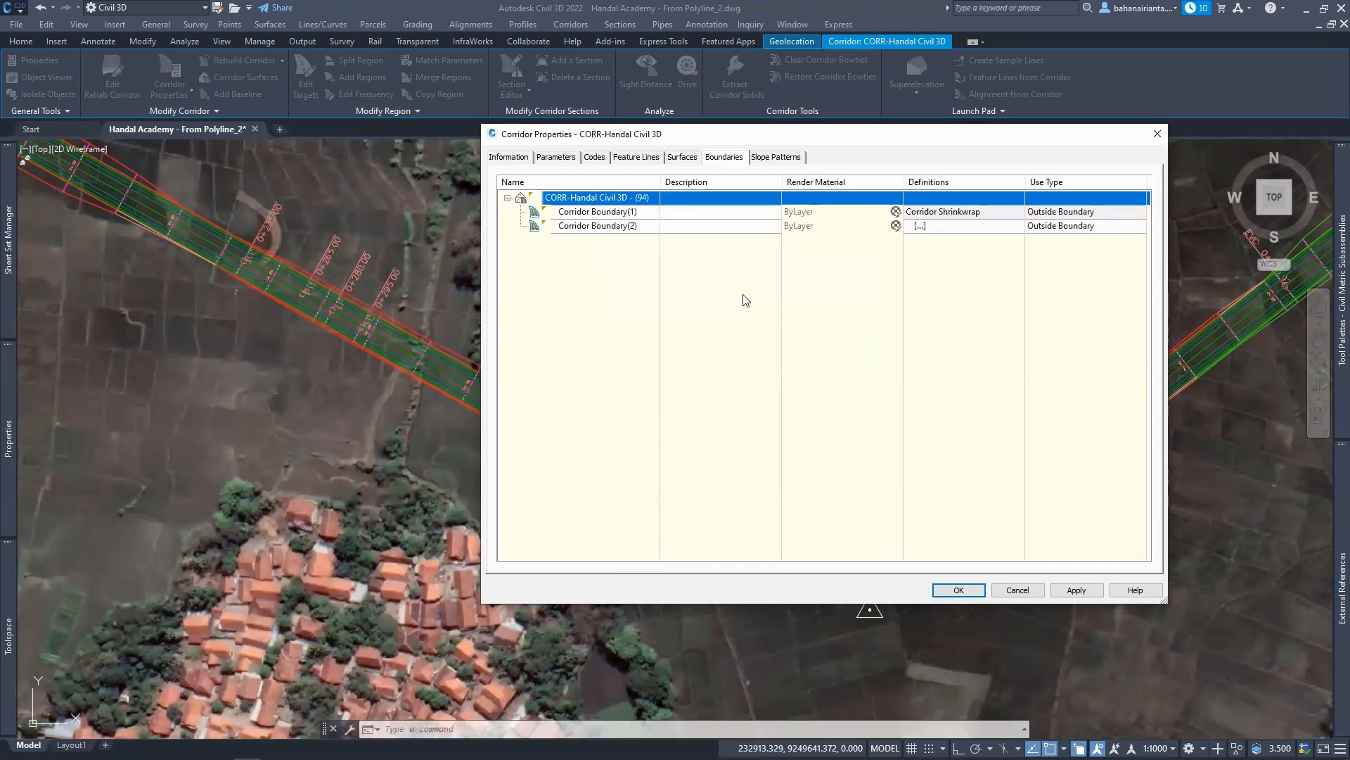
pyautogui.rightClick(609, 232)
pyautogui.click(637, 237)
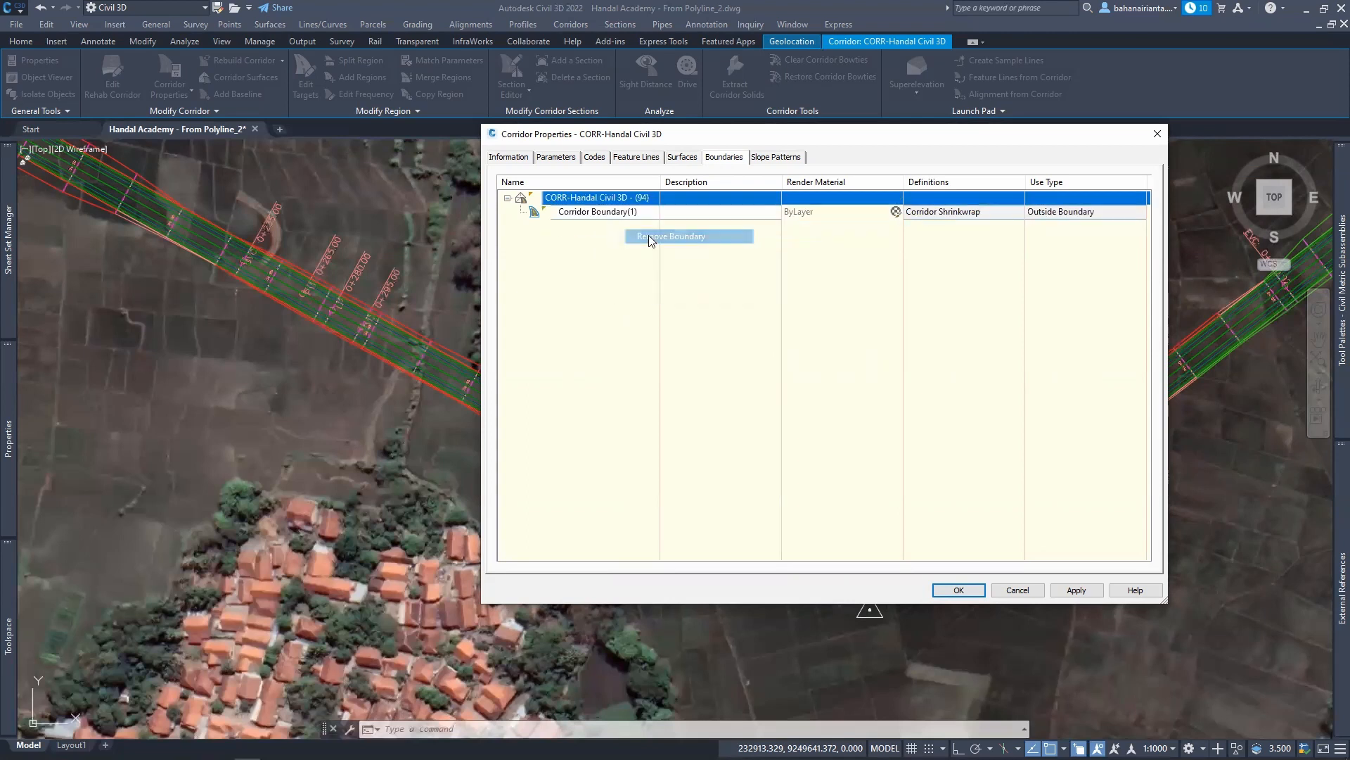
pyautogui.rightClick(629, 204)
pyautogui.moveTo(802, 224)
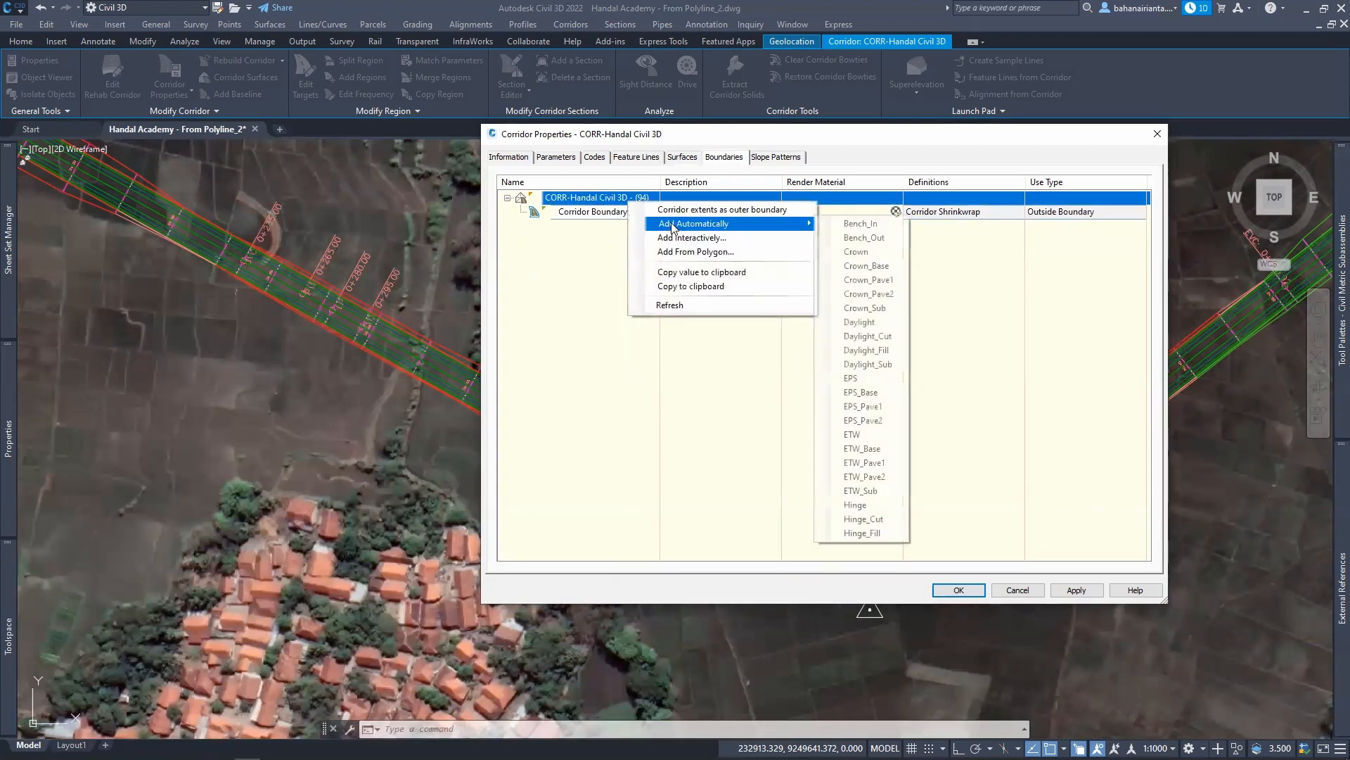
pyautogui.click(698, 394)
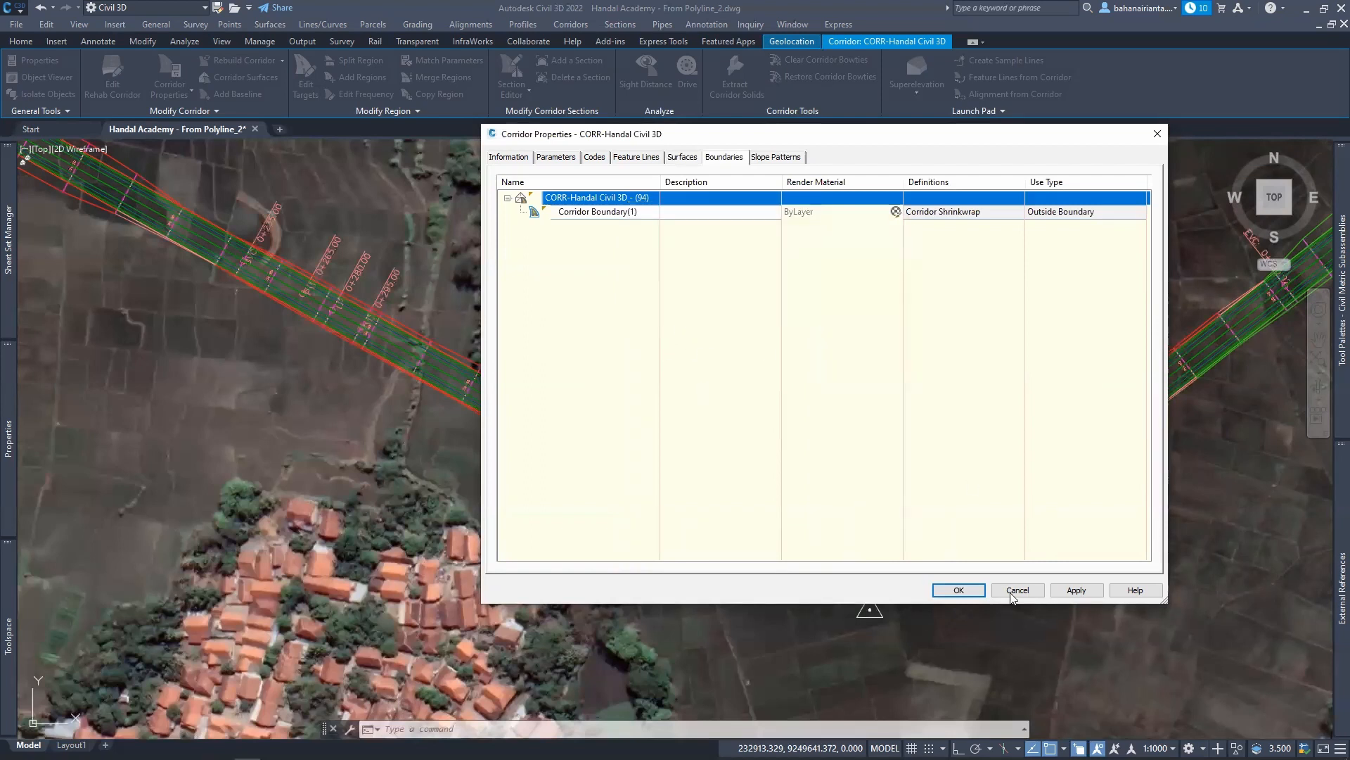
# Step: Accept the corridor properties and inspect the generated surface triangulation along the road
pyautogui.click(958, 590)
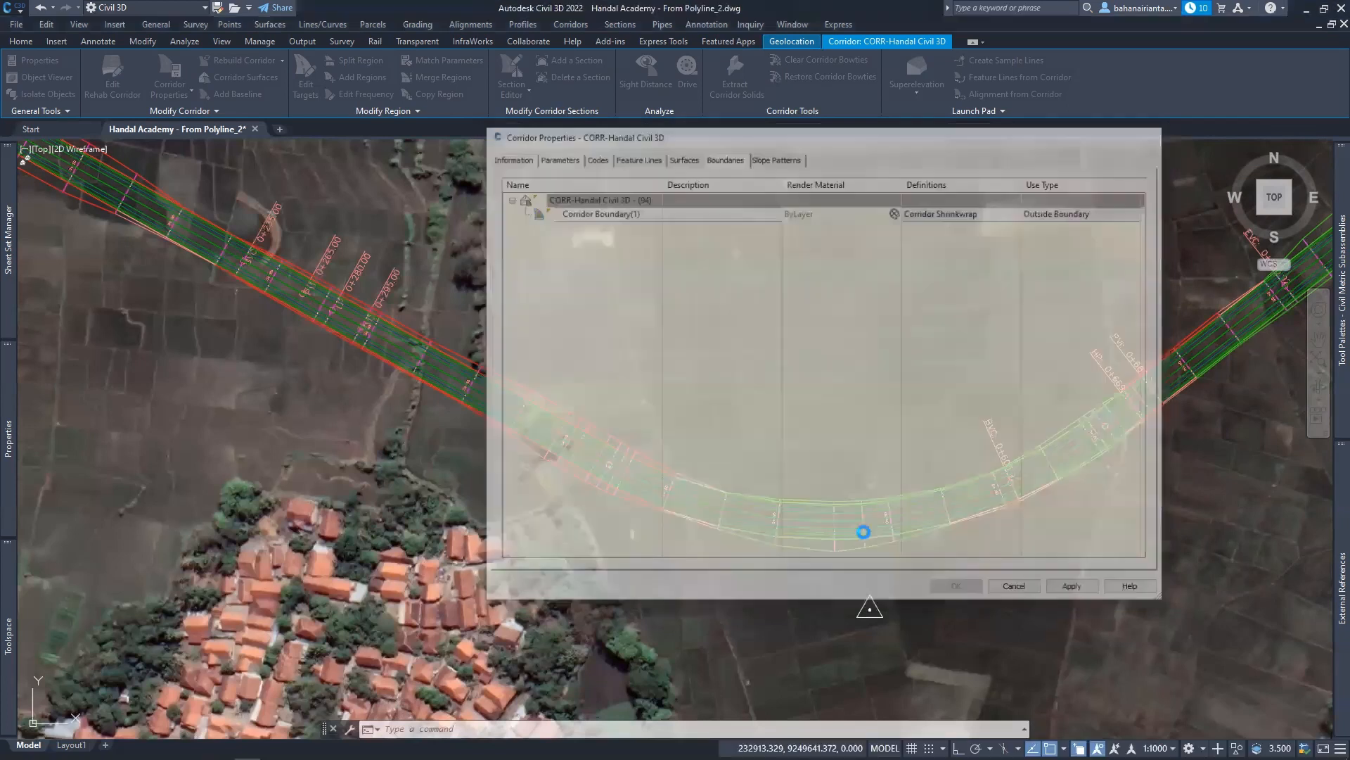
pyautogui.scroll(-4, 886, 431)
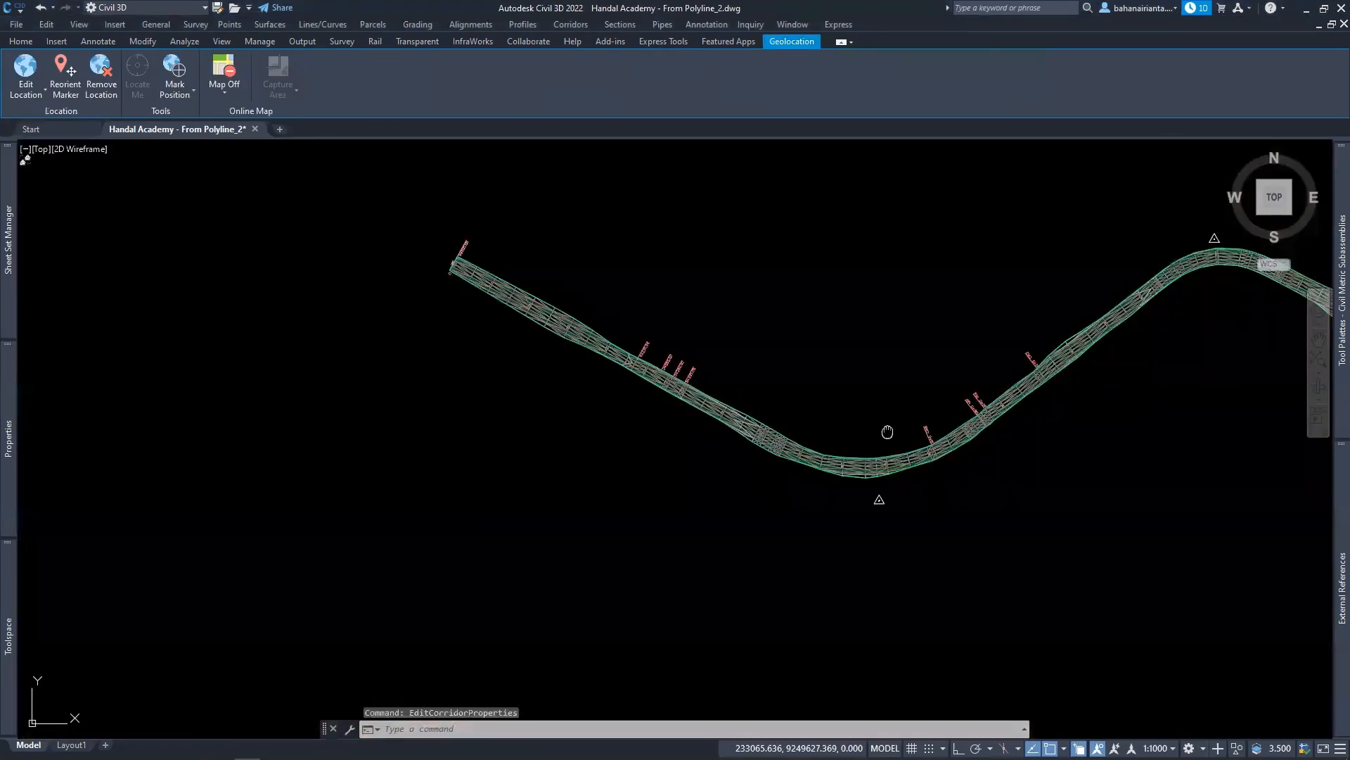
pyautogui.moveTo(886, 431); pyautogui.dragTo(540, 525, button='middle')
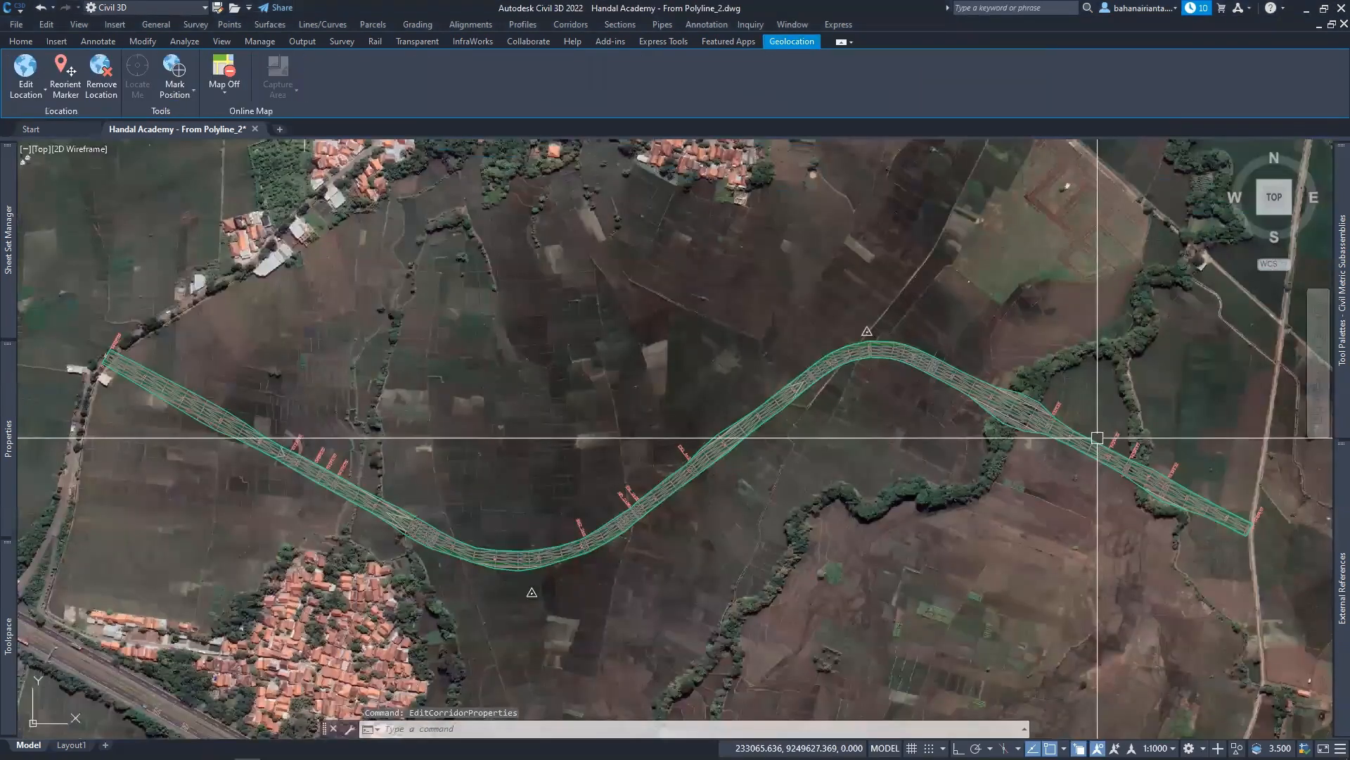
pyautogui.scroll(6, 985, 398)
pyautogui.press('Escape')
pyautogui.scroll(2, 785, 366)
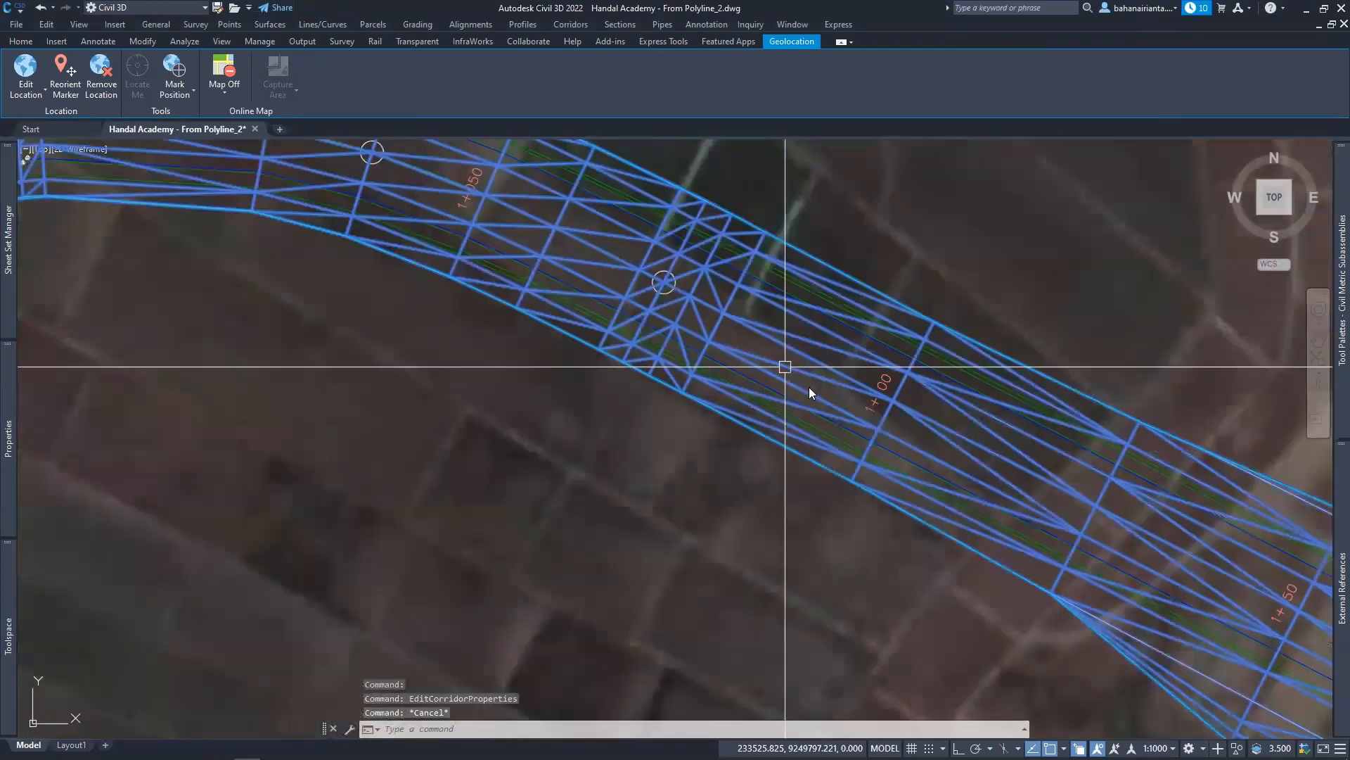
# Step: Reopen the corridor properties and remove the corridor-extents boundary from the corridor surface
pyautogui.rightClick(785, 366)
pyautogui.press('Escape')
pyautogui.press('Escape')
pyautogui.scroll(4, 773, 402)
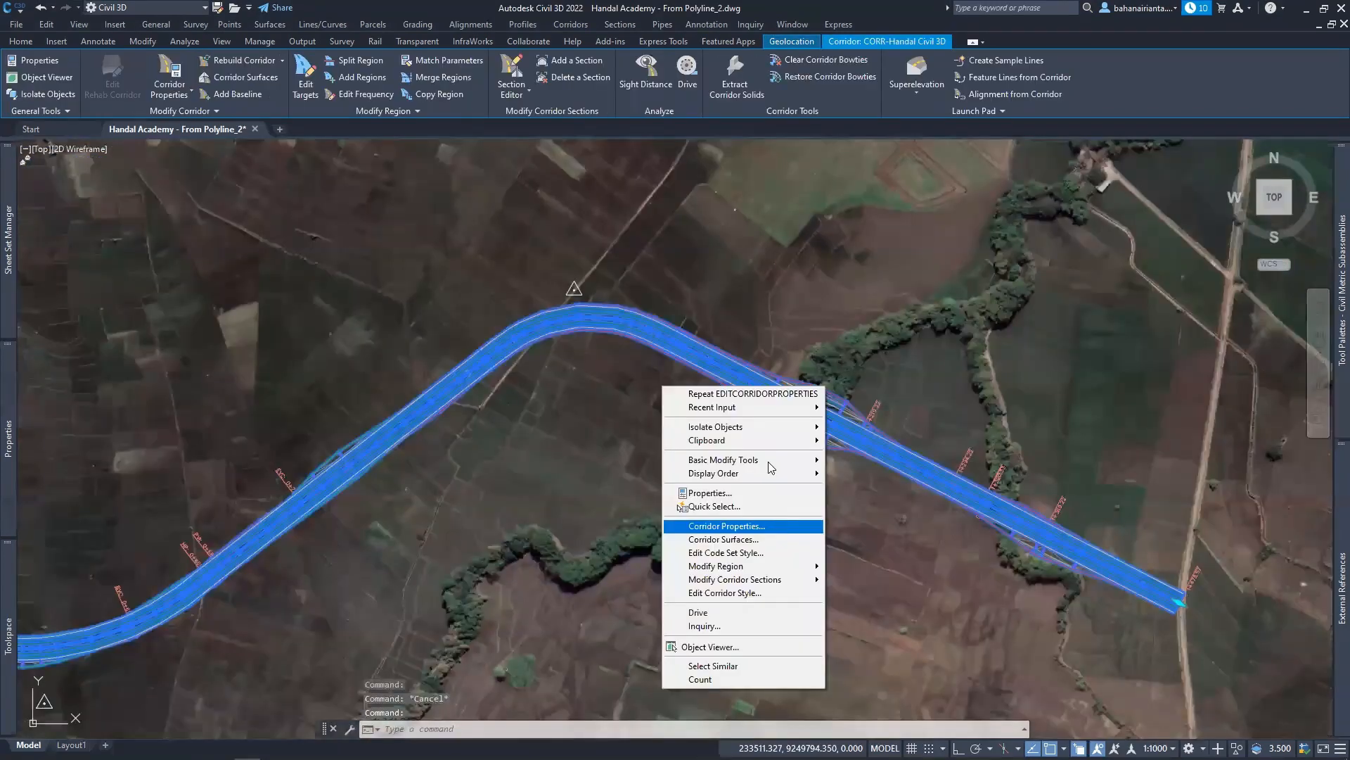
pyautogui.click(746, 521)
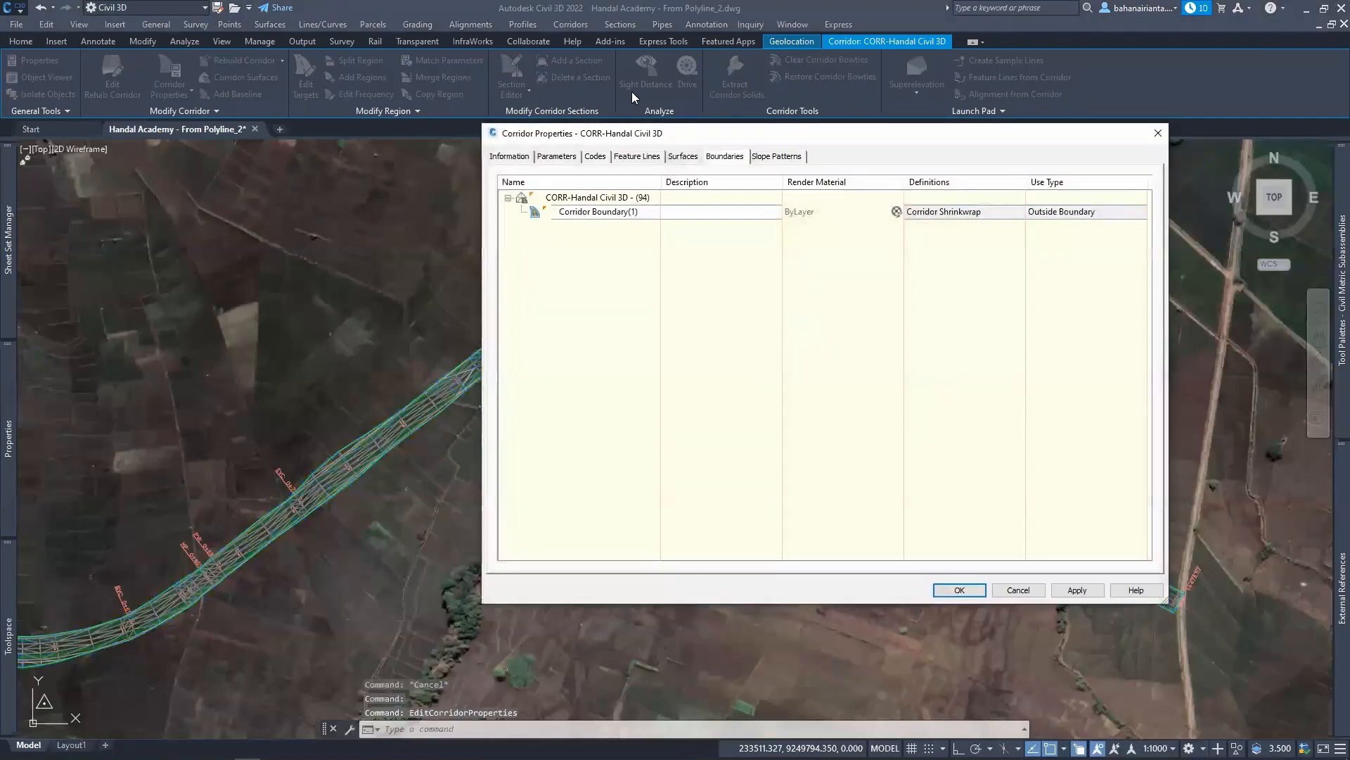
pyautogui.rightClick(629, 211)
pyautogui.click(652, 221)
# Step: Try an automatic outside boundary from the Crown_Base feature lines on the corridor surface, and check the rebuilt triangulation along the road
pyautogui.rightClick(641, 205)
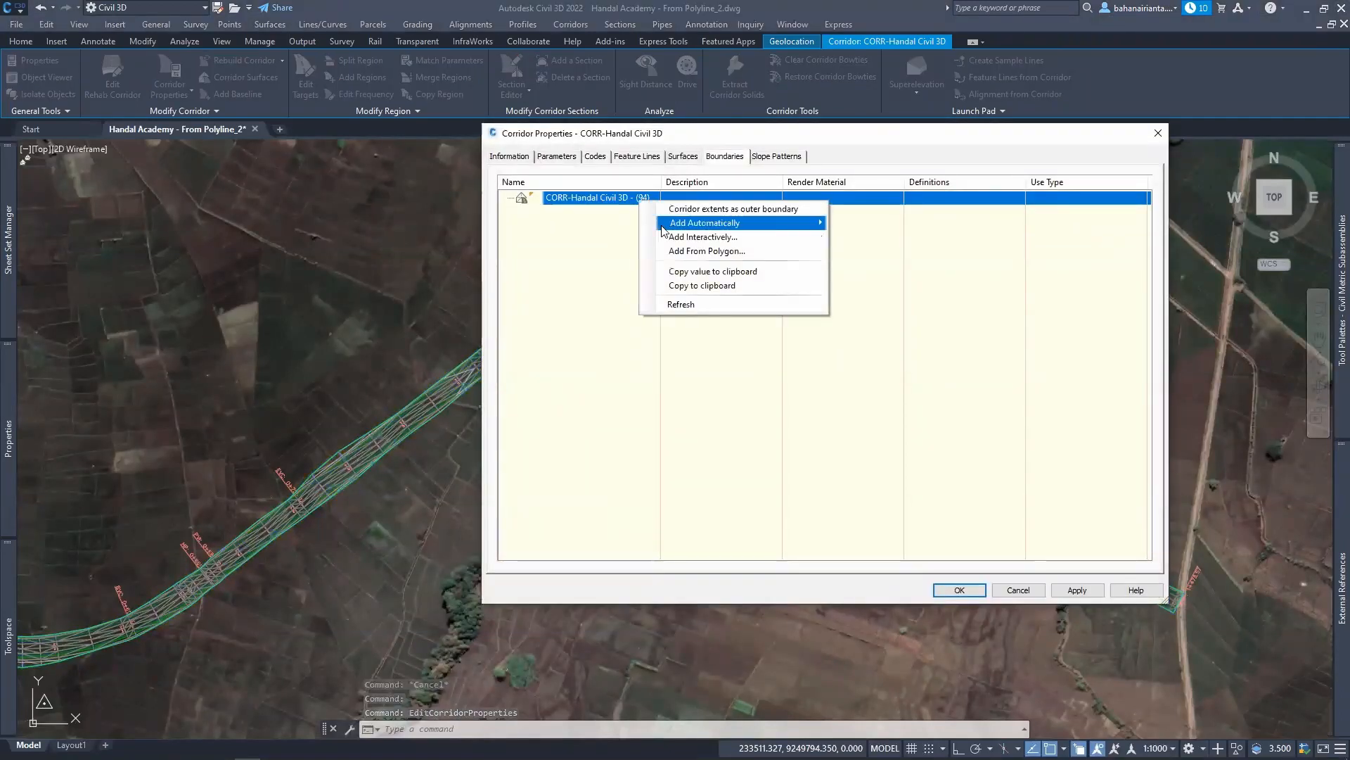
pyautogui.moveTo(781, 222)
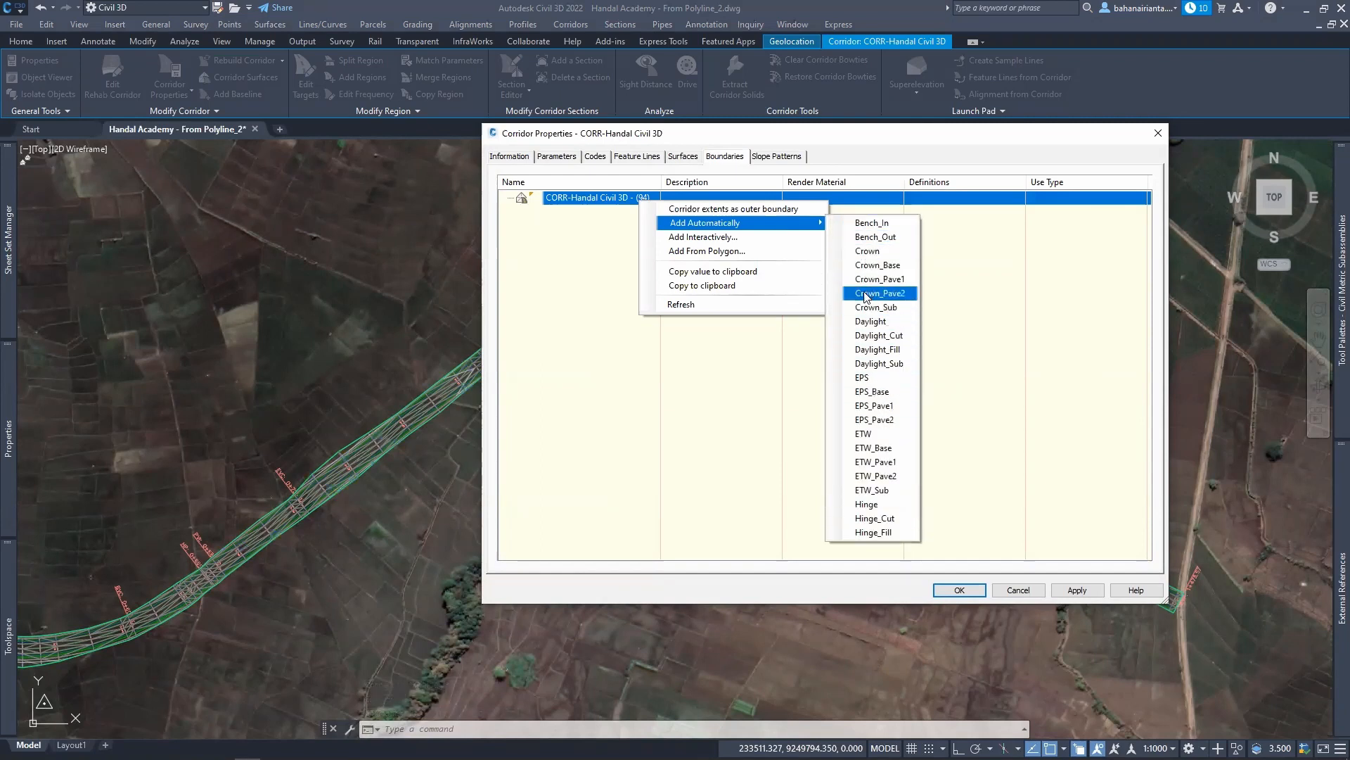
pyautogui.click(871, 265)
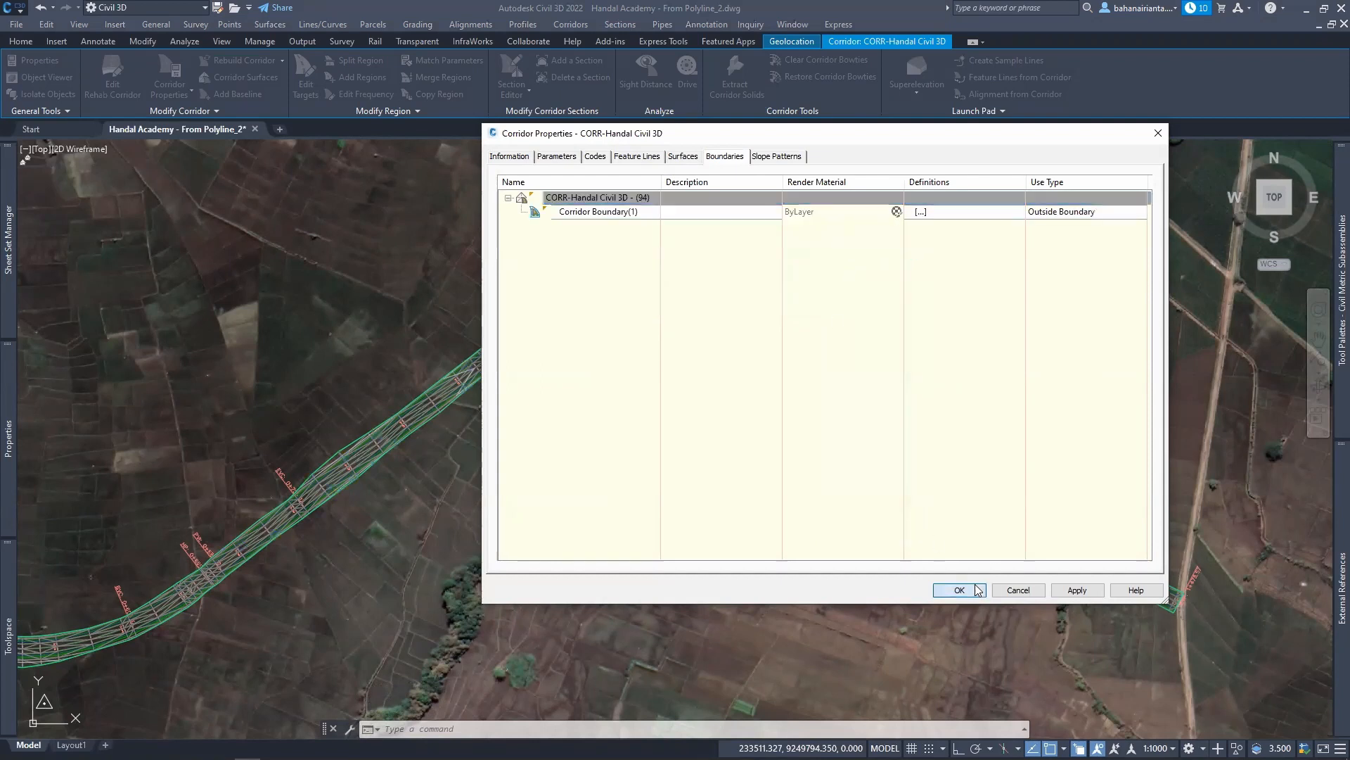
pyautogui.click(958, 589)
pyautogui.moveTo(558, 392); pyautogui.dragTo(1011, 427, button='middle')
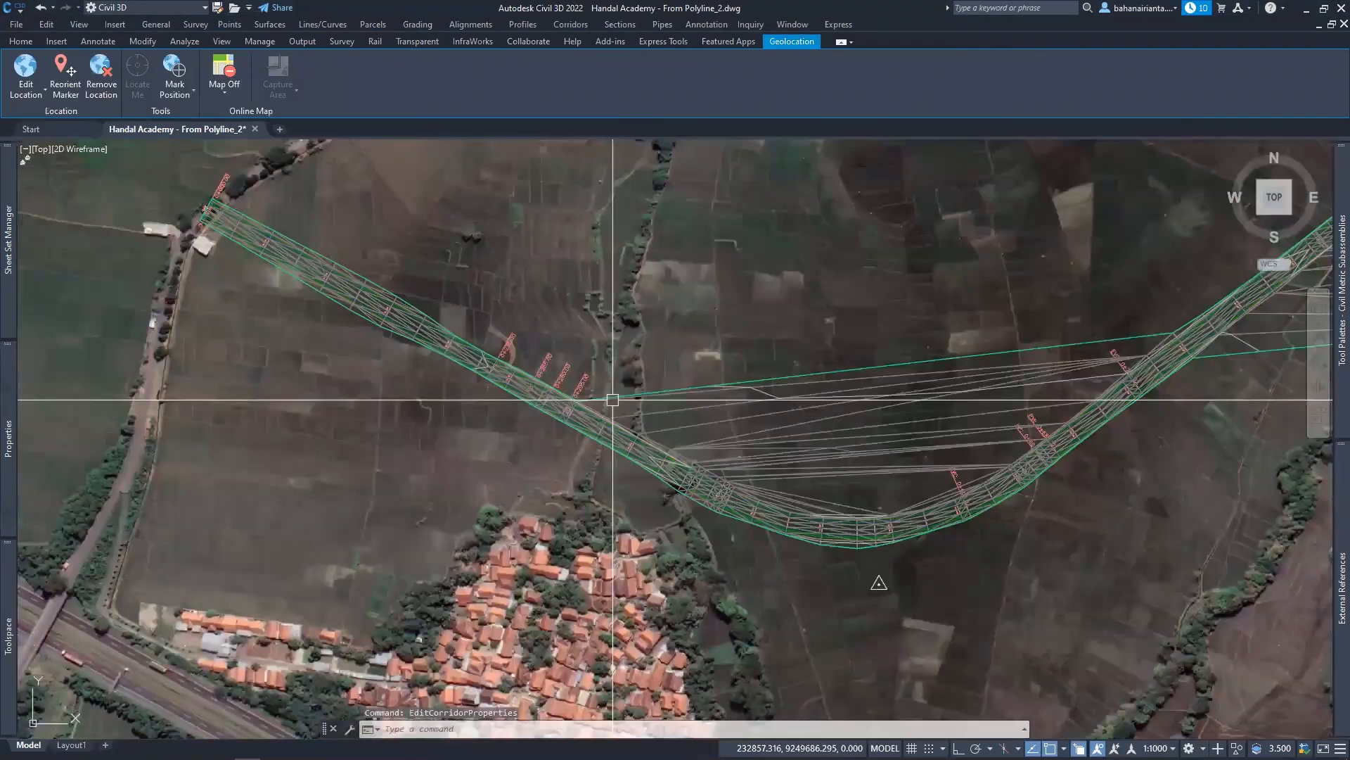
pyautogui.moveTo(613, 400); pyautogui.dragTo(610, 299, button='middle')
pyautogui.scroll(-3, 611, 299)
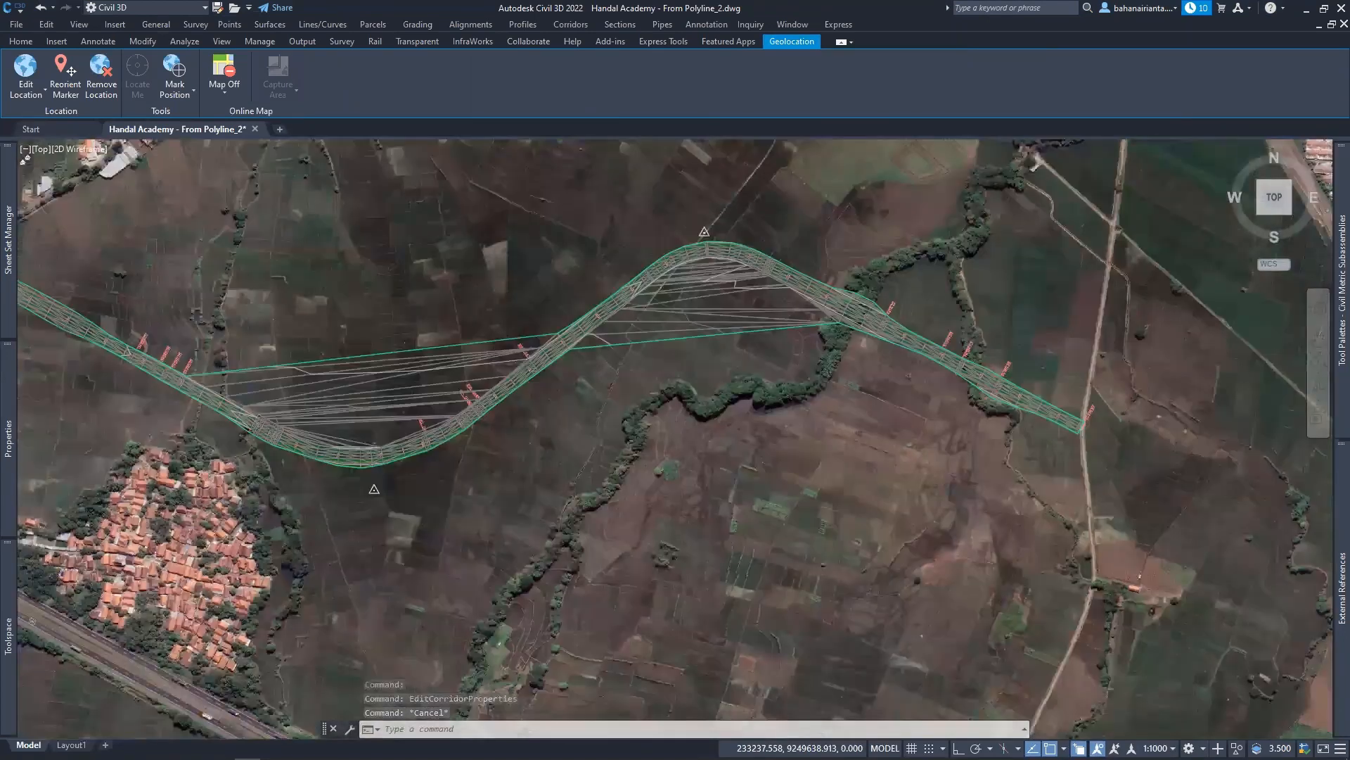
pyautogui.scroll(2, 649, 329)
pyautogui.click(649, 329)
pyautogui.rightClick(649, 330)
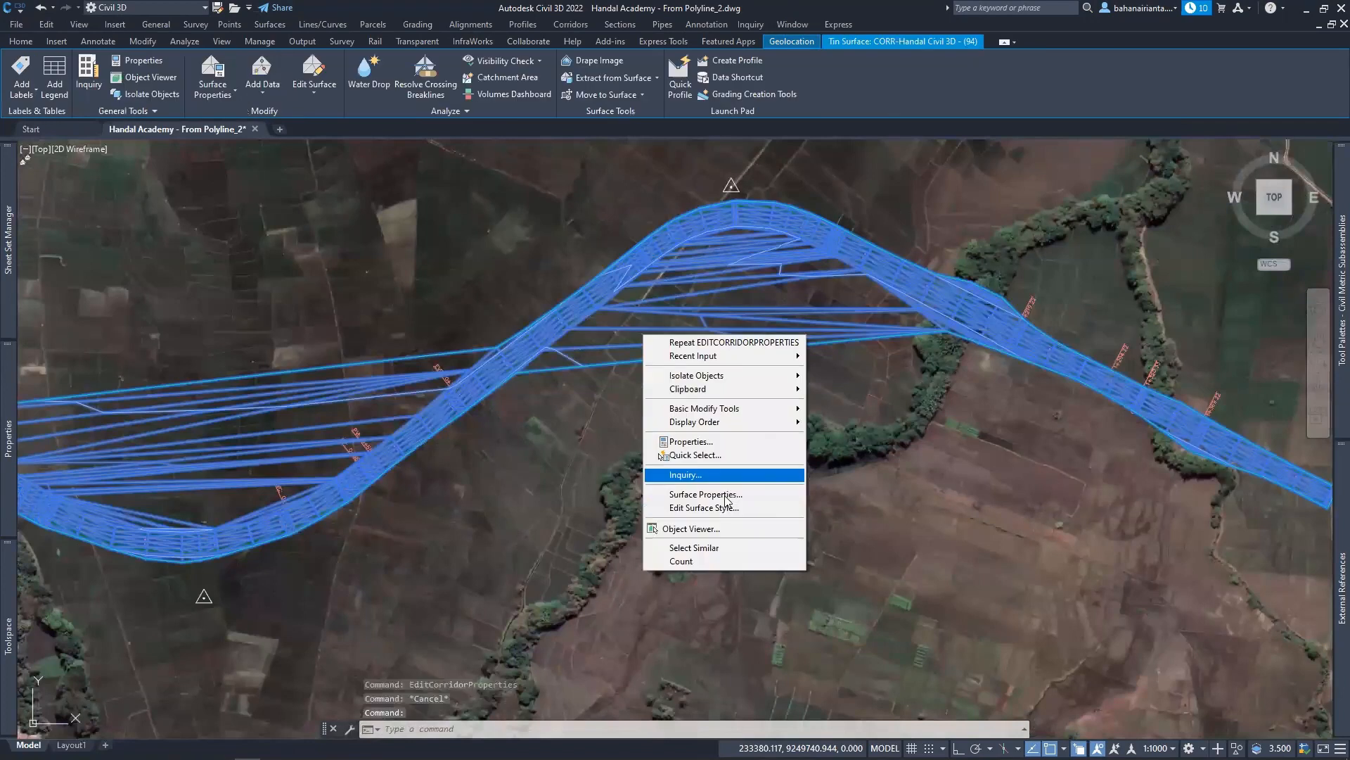
pyautogui.click(725, 495)
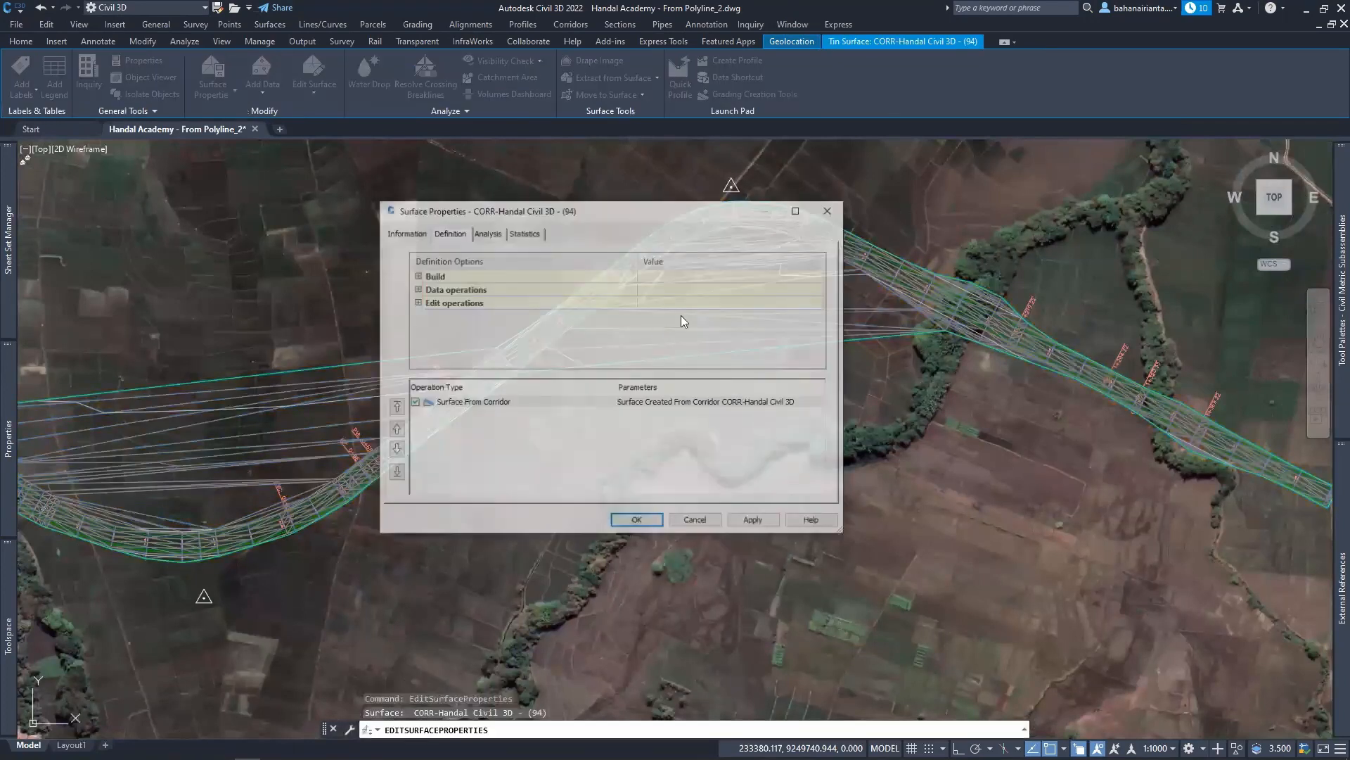
pyautogui.click(739, 348)
pyautogui.rightClick(739, 353)
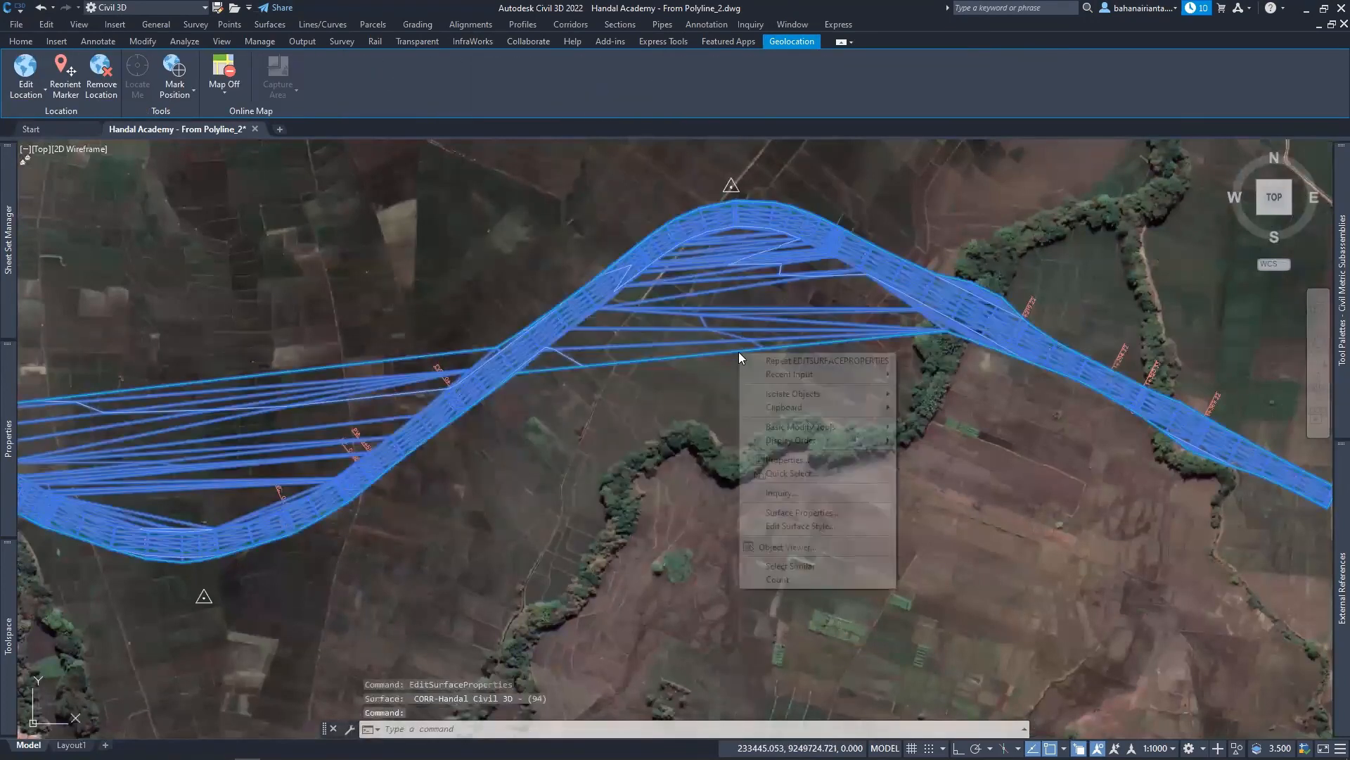
pyautogui.press('Escape')
pyautogui.press('Escape')
pyautogui.scroll(2, 738, 358)
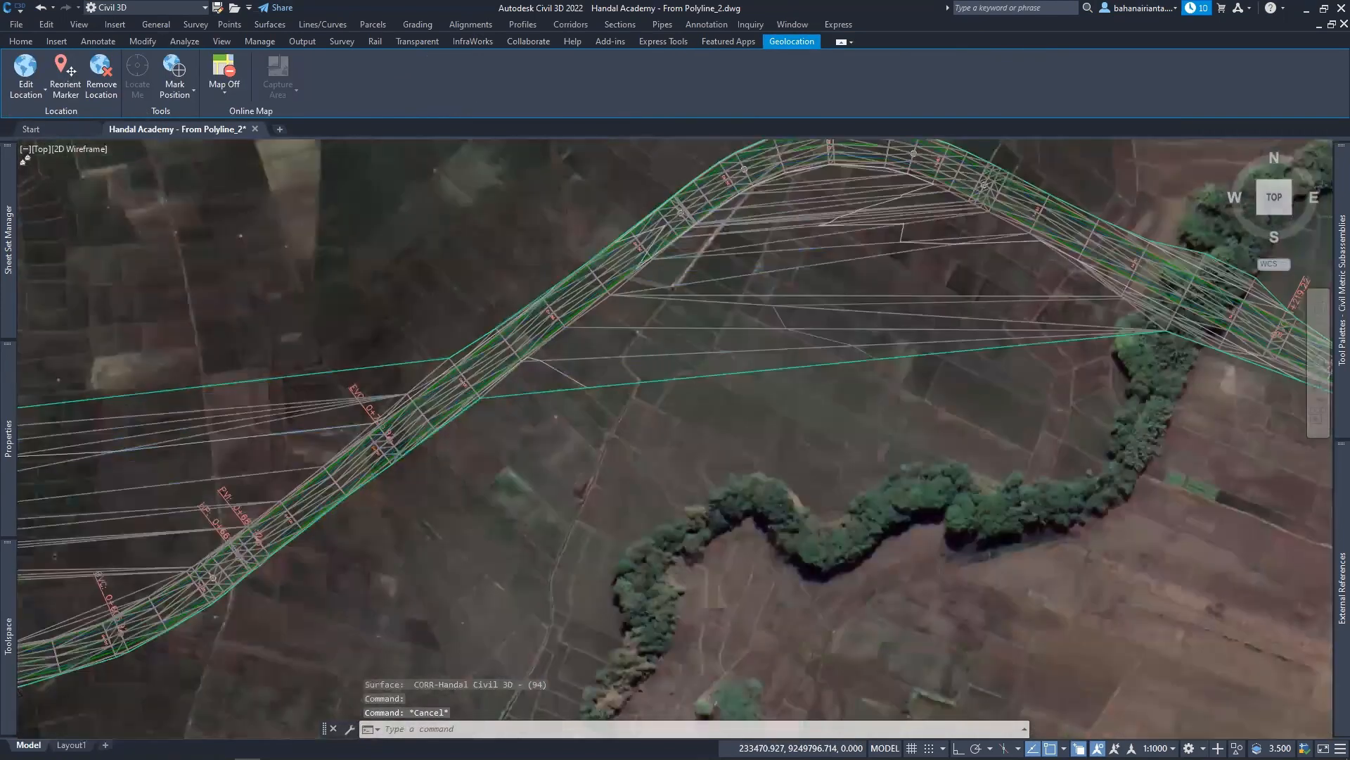
# Step: Replace the automatically added boundary with the corridor extents as outer boundary and rebuild the corridor surface
pyautogui.scroll(5, 516, 303)
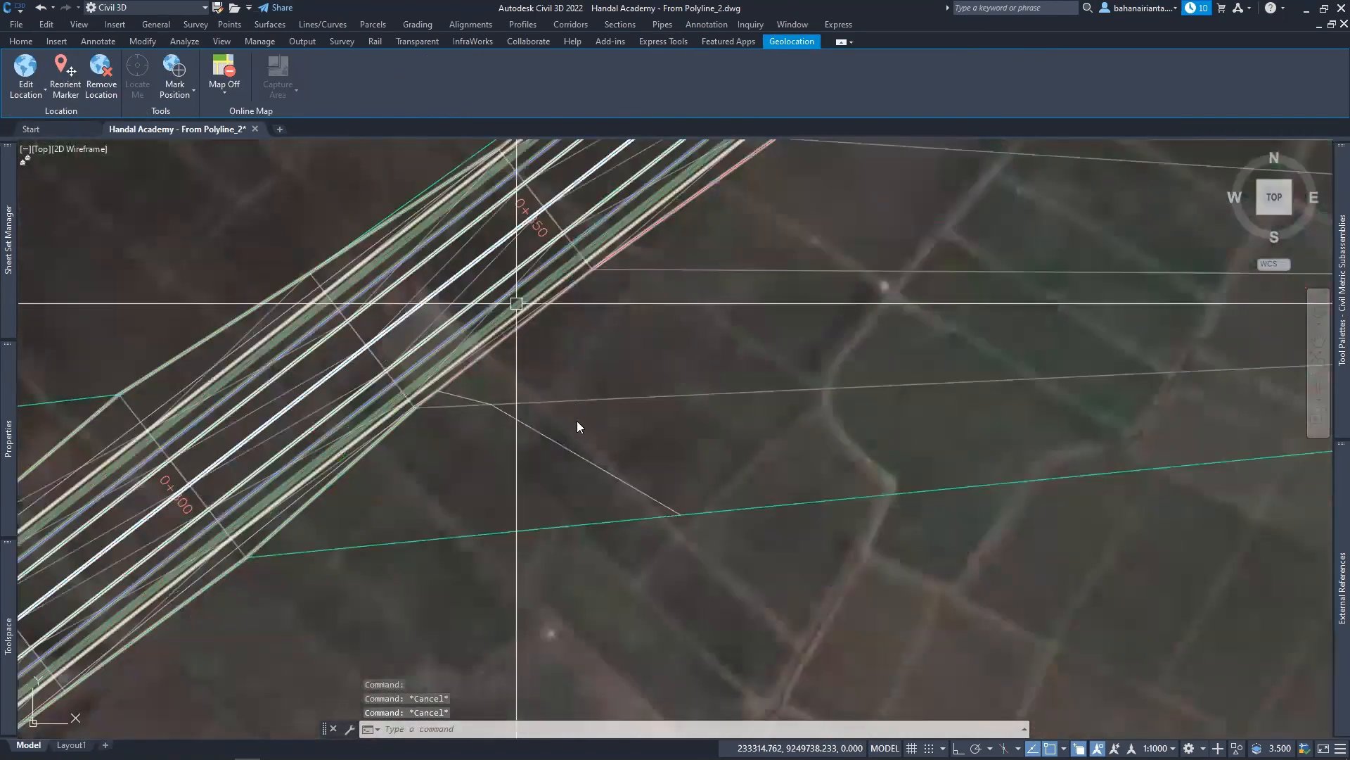
pyautogui.click(516, 303)
pyautogui.rightClick(515, 302)
pyautogui.click(577, 444)
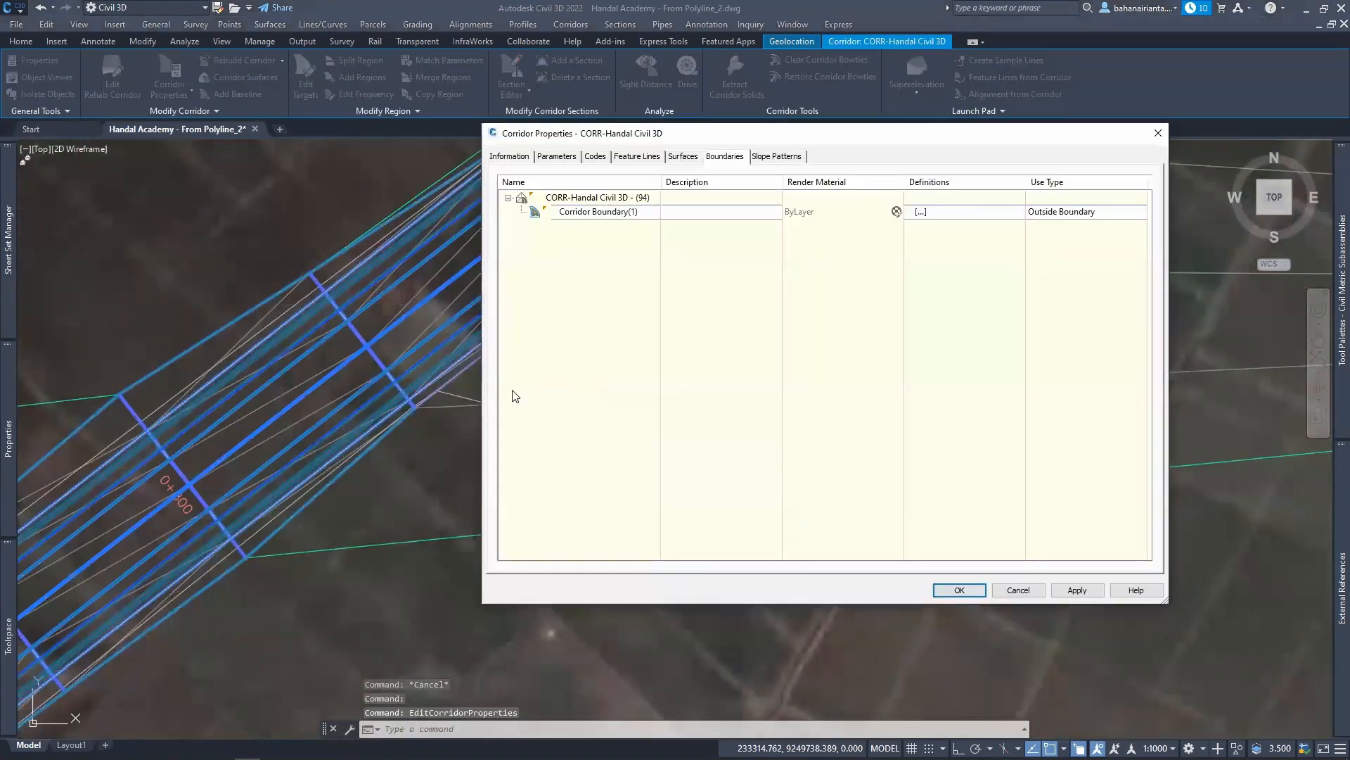
pyautogui.rightClick(627, 214)
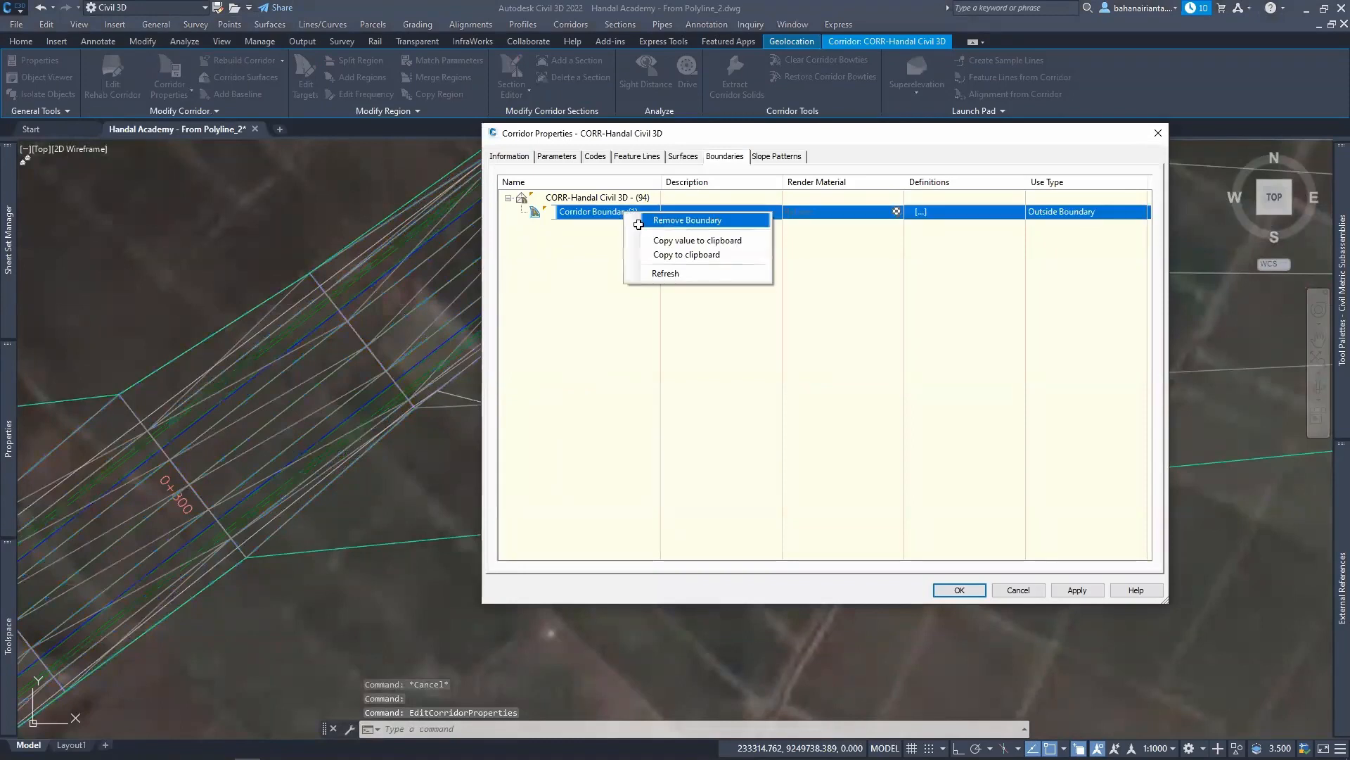
pyautogui.click(676, 220)
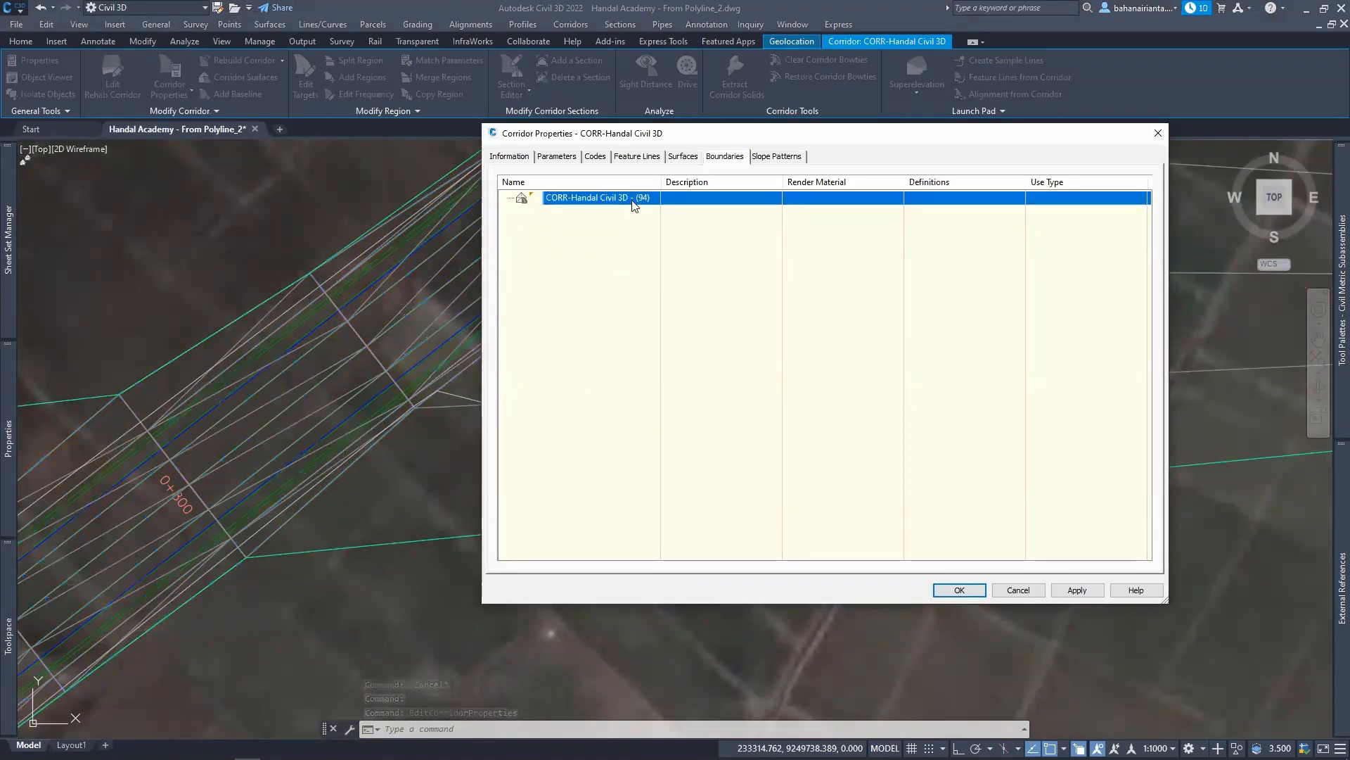
pyautogui.press('Escape')
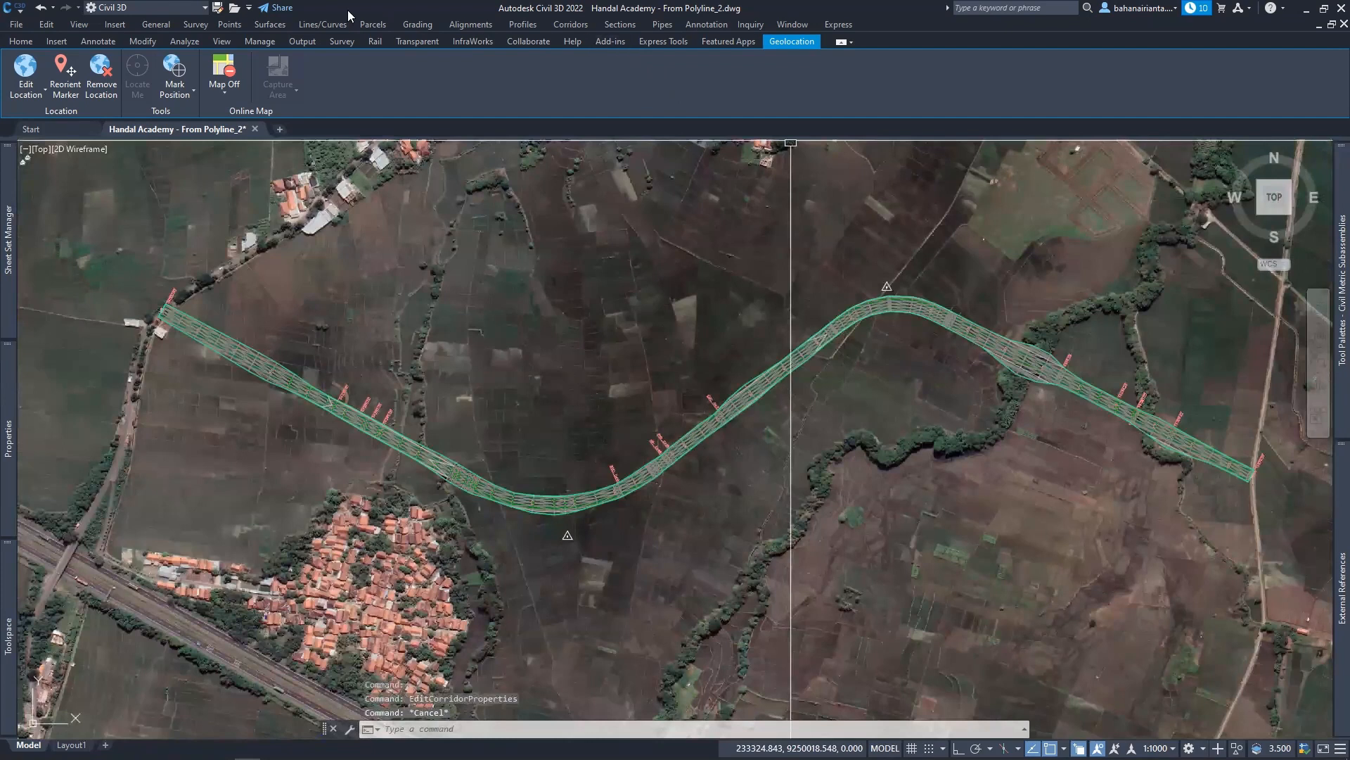
# Step: Start a new TIN volume surface in the Volumes Dashboard and name it Galtim Handal Project
pyautogui.click(185, 42)
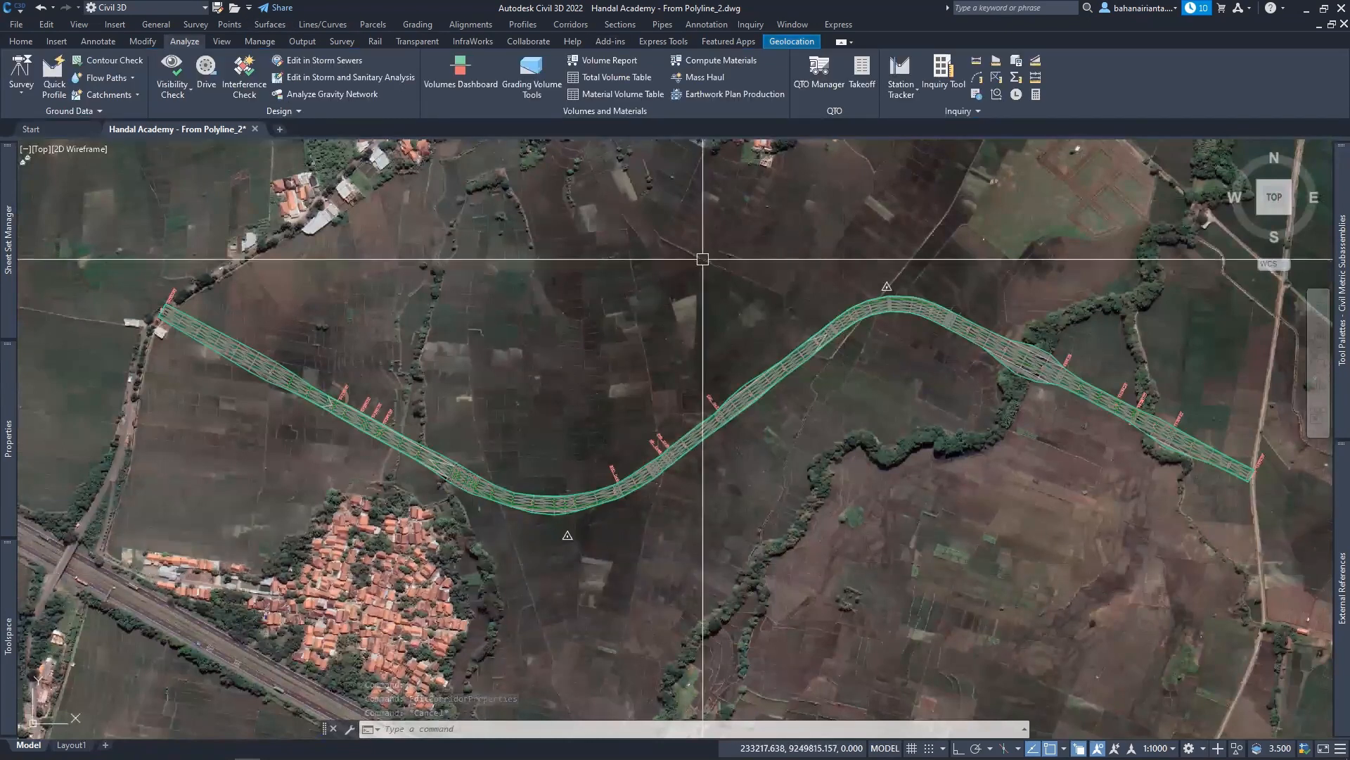
pyautogui.click(460, 89)
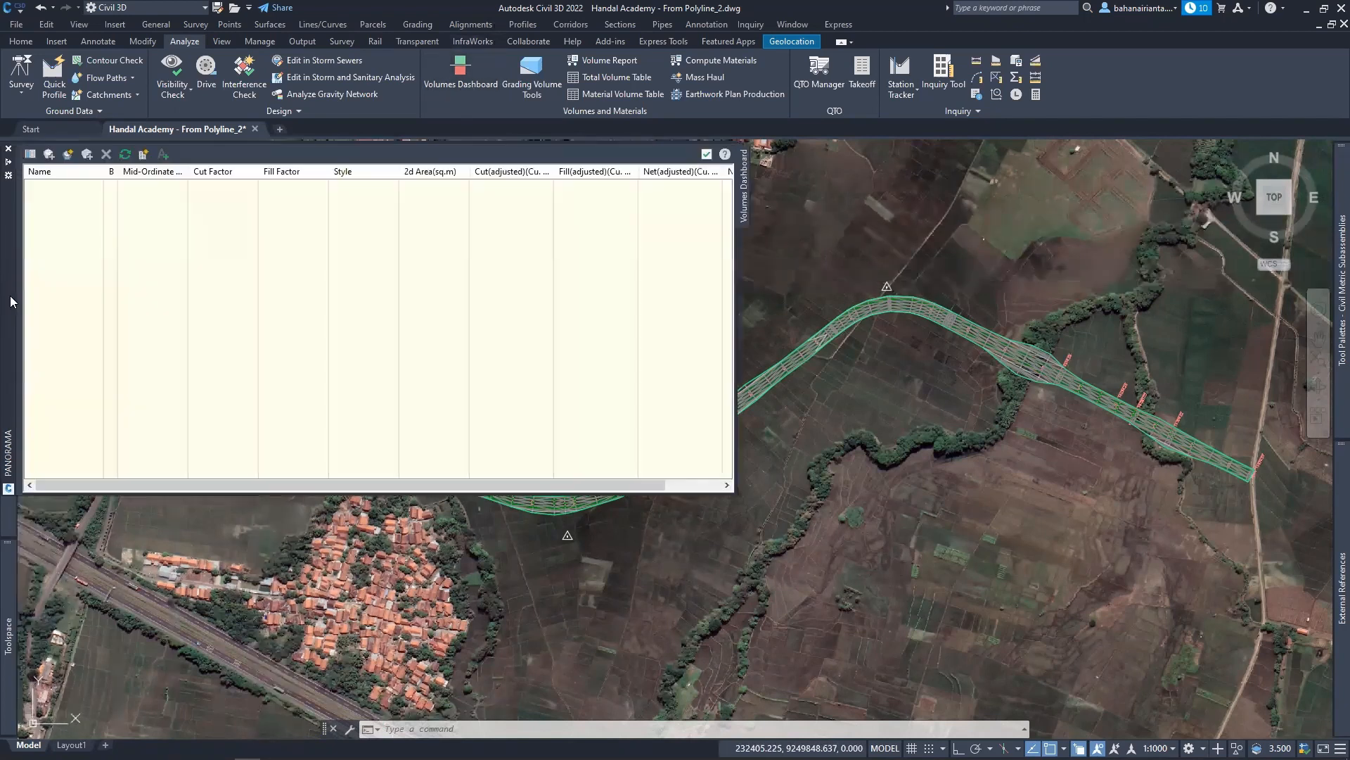
pyautogui.click(68, 154)
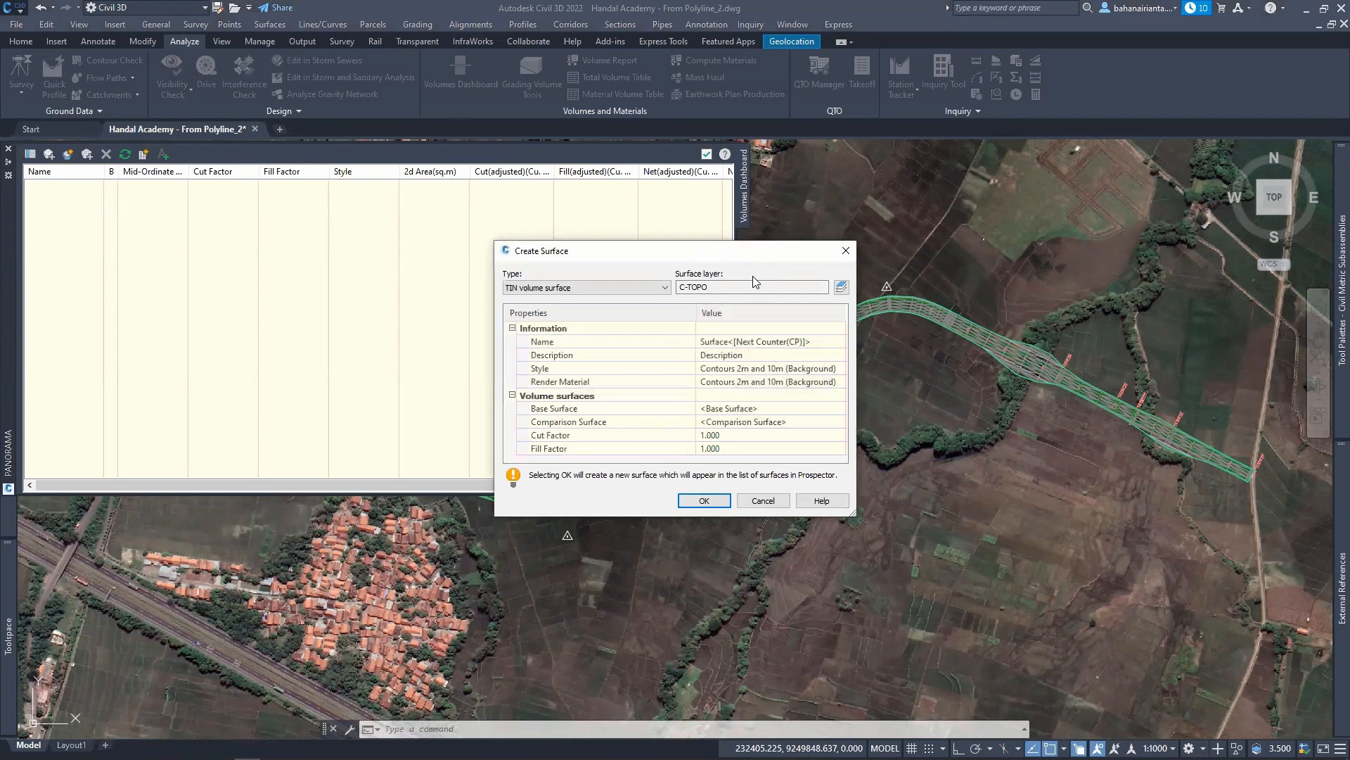
pyautogui.click(734, 341)
pyautogui.write('Galtim ')
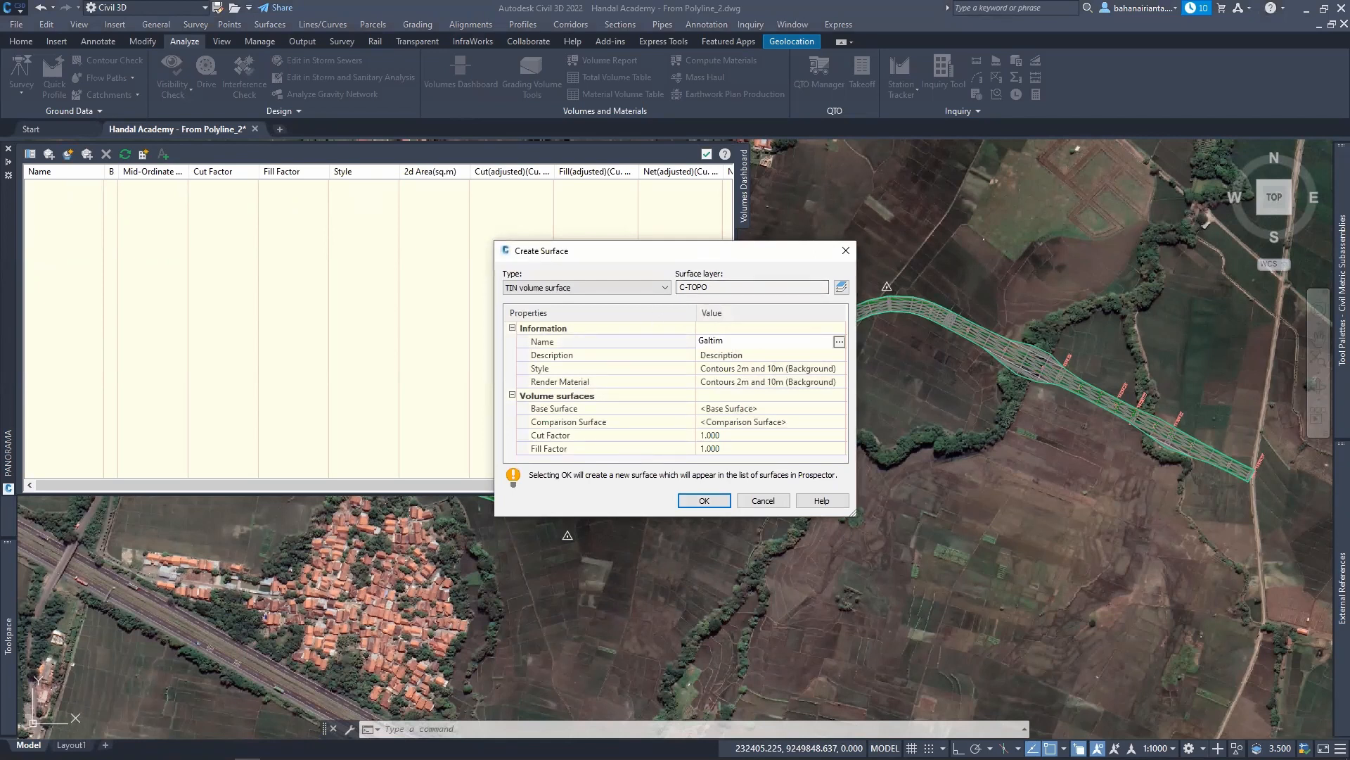
pyautogui.write('Handal Project')
# Step: Set the volume surface's style to ANZ_Triangulation (magenta)
pyautogui.click(826, 373)
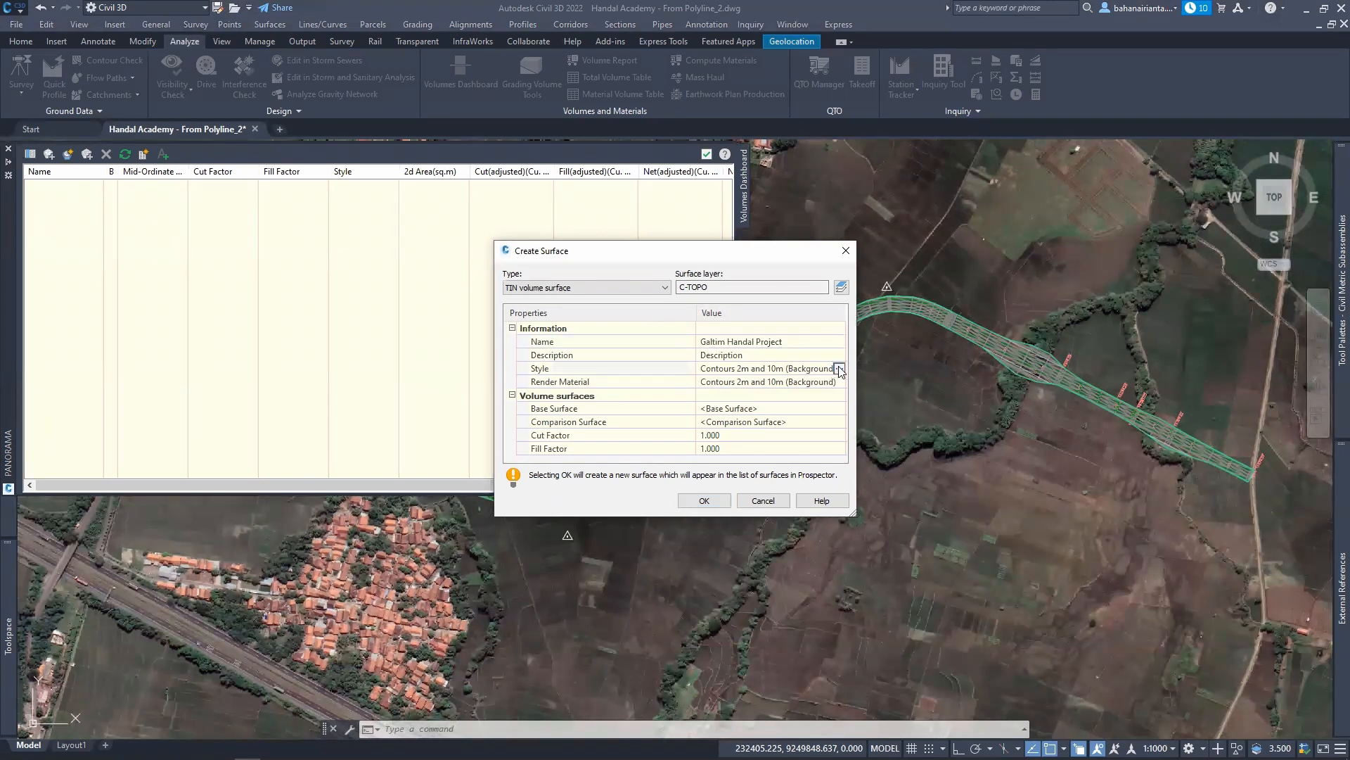
pyautogui.click(839, 369)
pyautogui.click(729, 334)
pyautogui.scroll(1, 746, 394)
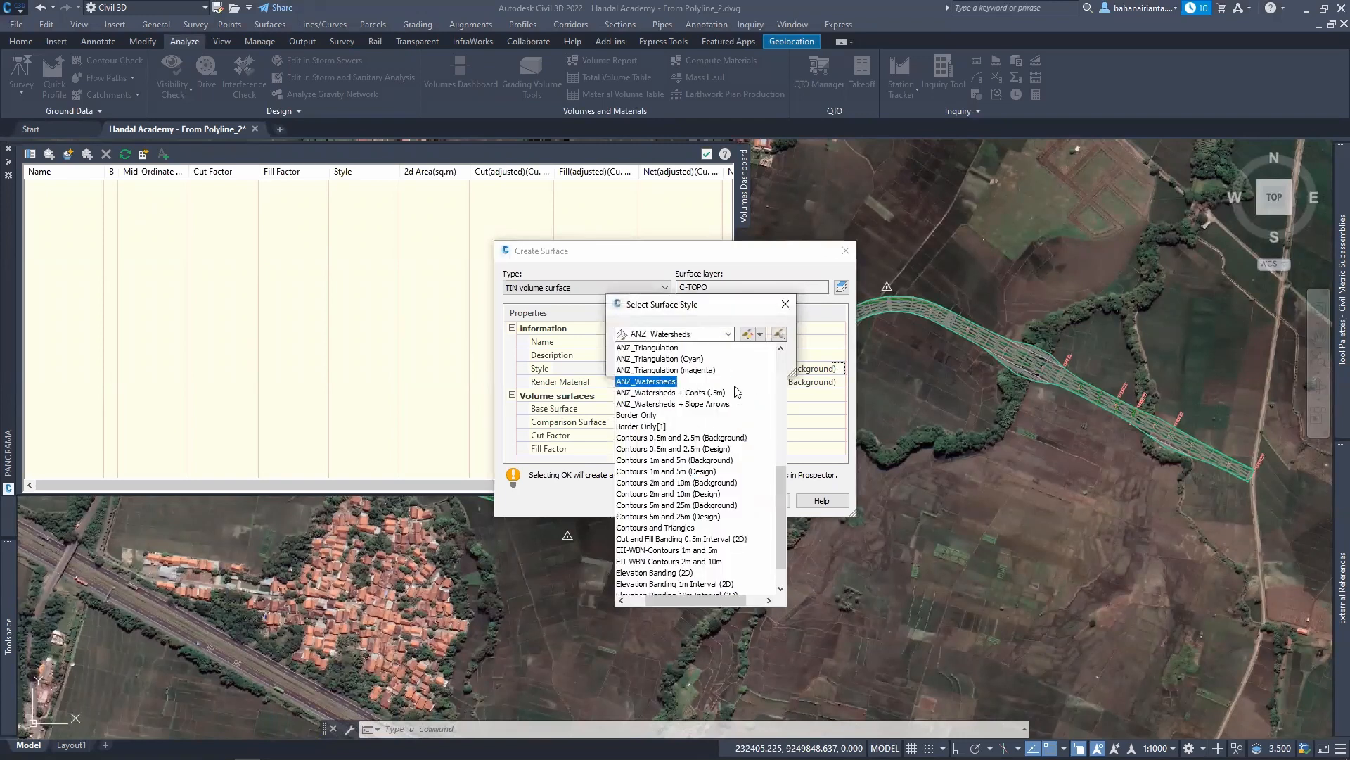
pyautogui.click(658, 369)
pyautogui.click(641, 360)
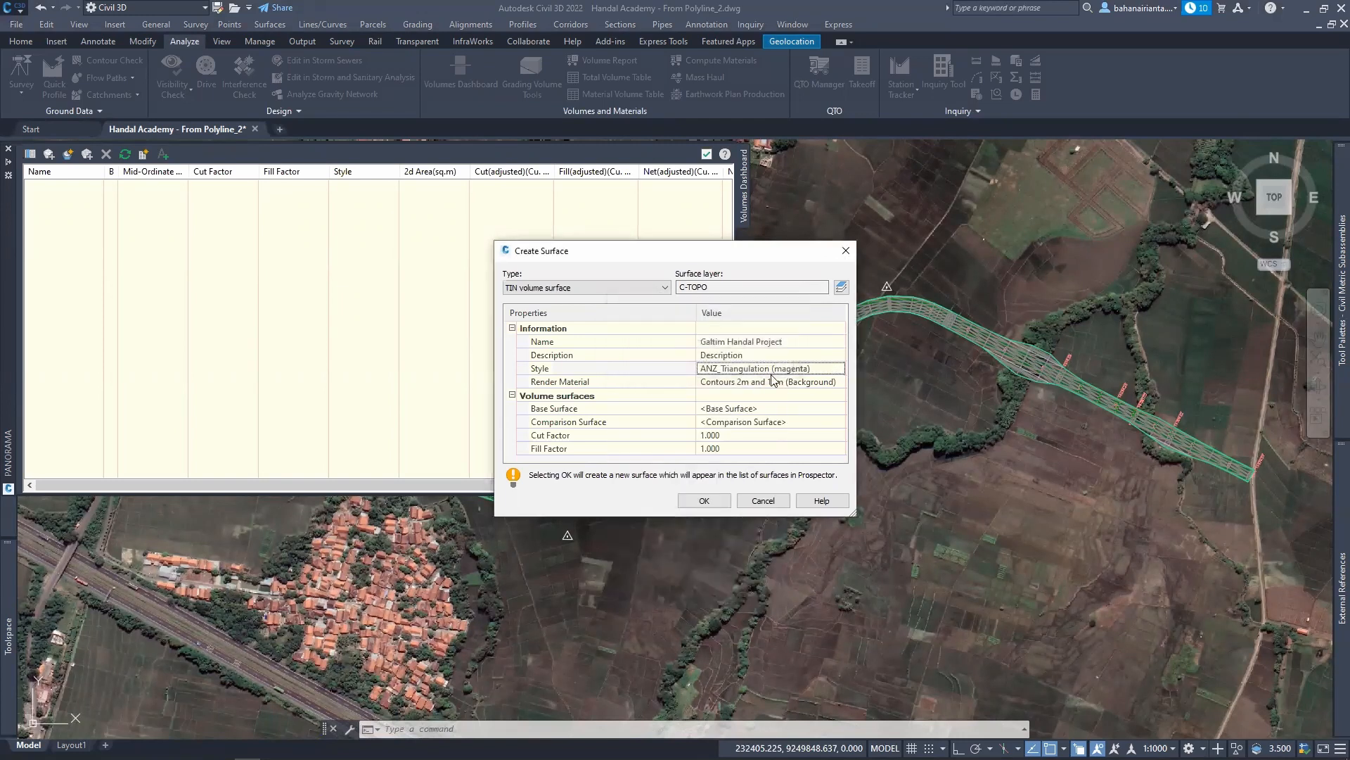
# Step: Choose EG-latihan (1) as the base surface of the volume surface
pyautogui.click(725, 409)
pyautogui.click(839, 408)
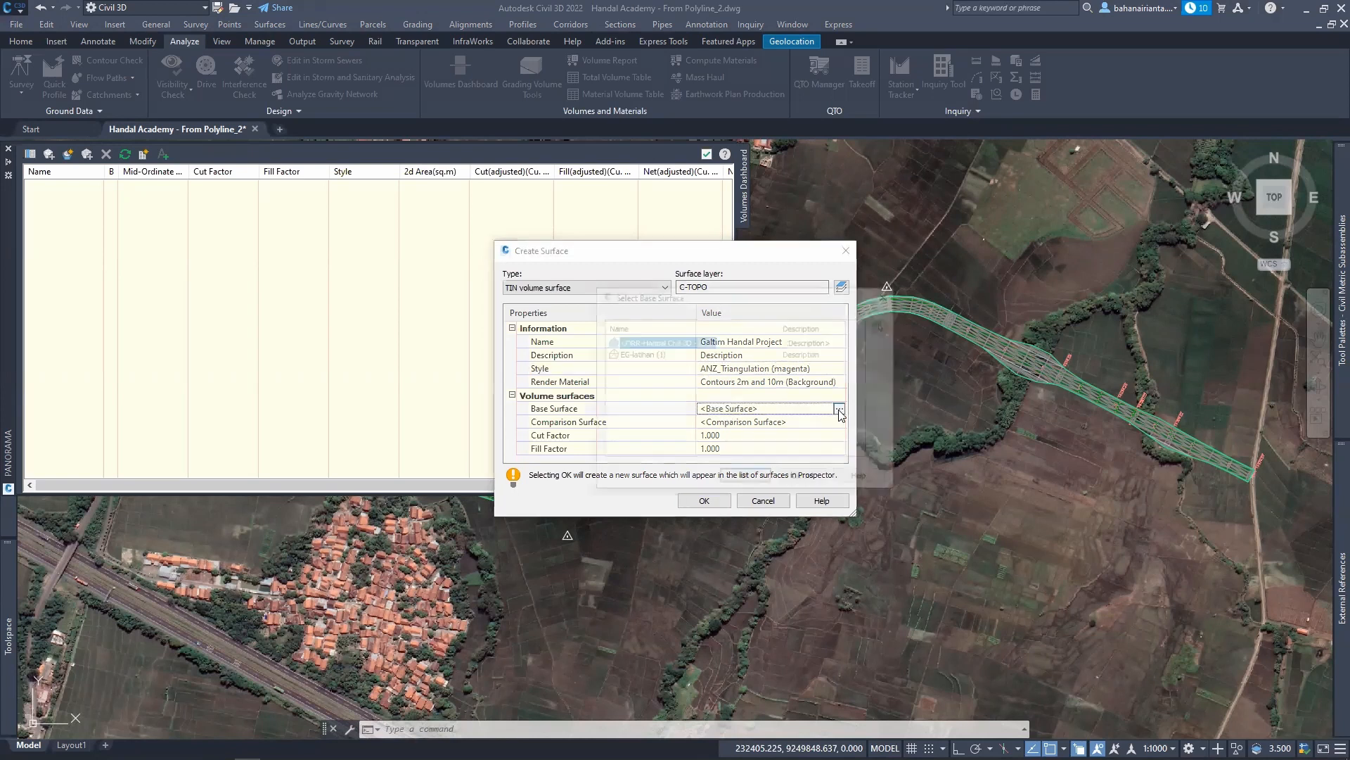
pyautogui.click(642, 354)
pyautogui.click(742, 481)
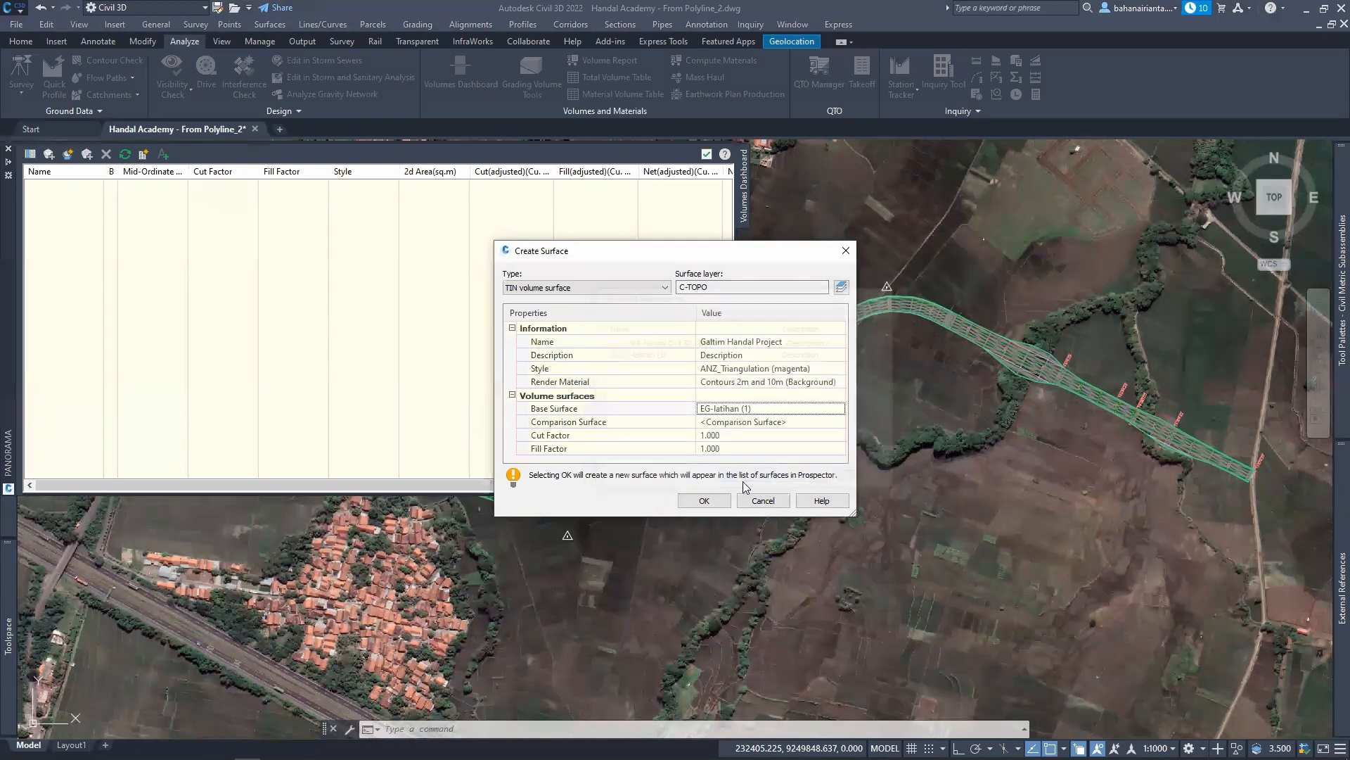
# Step: Choose CORR-Handal Civil 3D - (94) as the comparison surface and create the volume surface
pyautogui.click(809, 422)
pyautogui.click(839, 422)
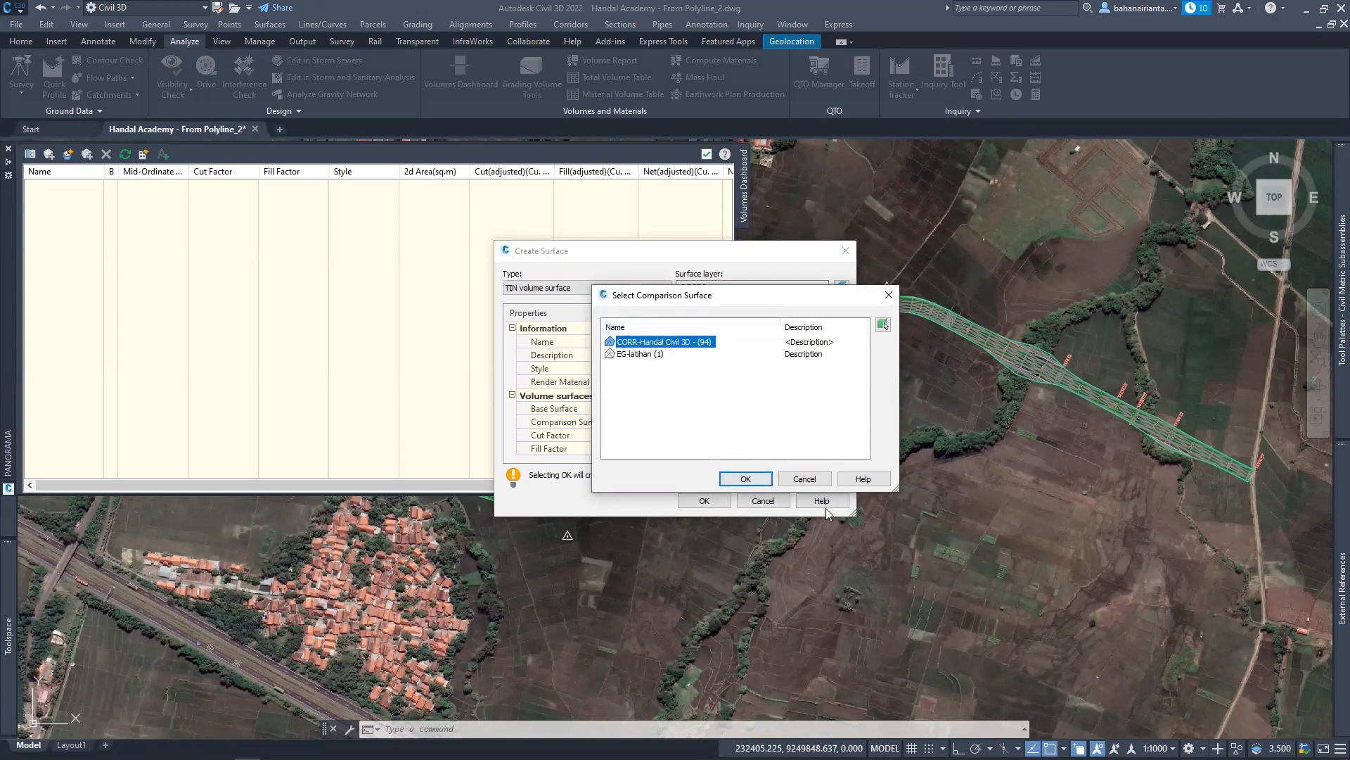
pyautogui.click(745, 479)
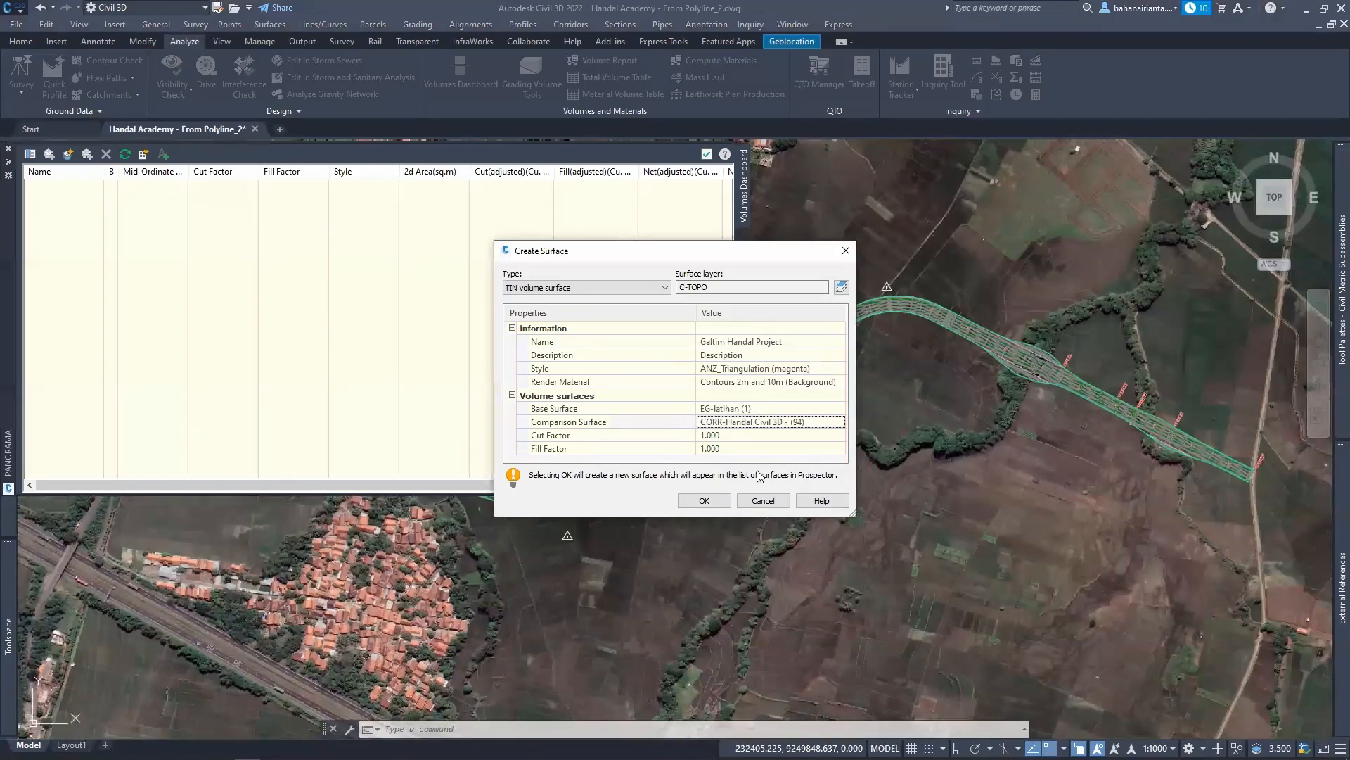
pyautogui.click(705, 501)
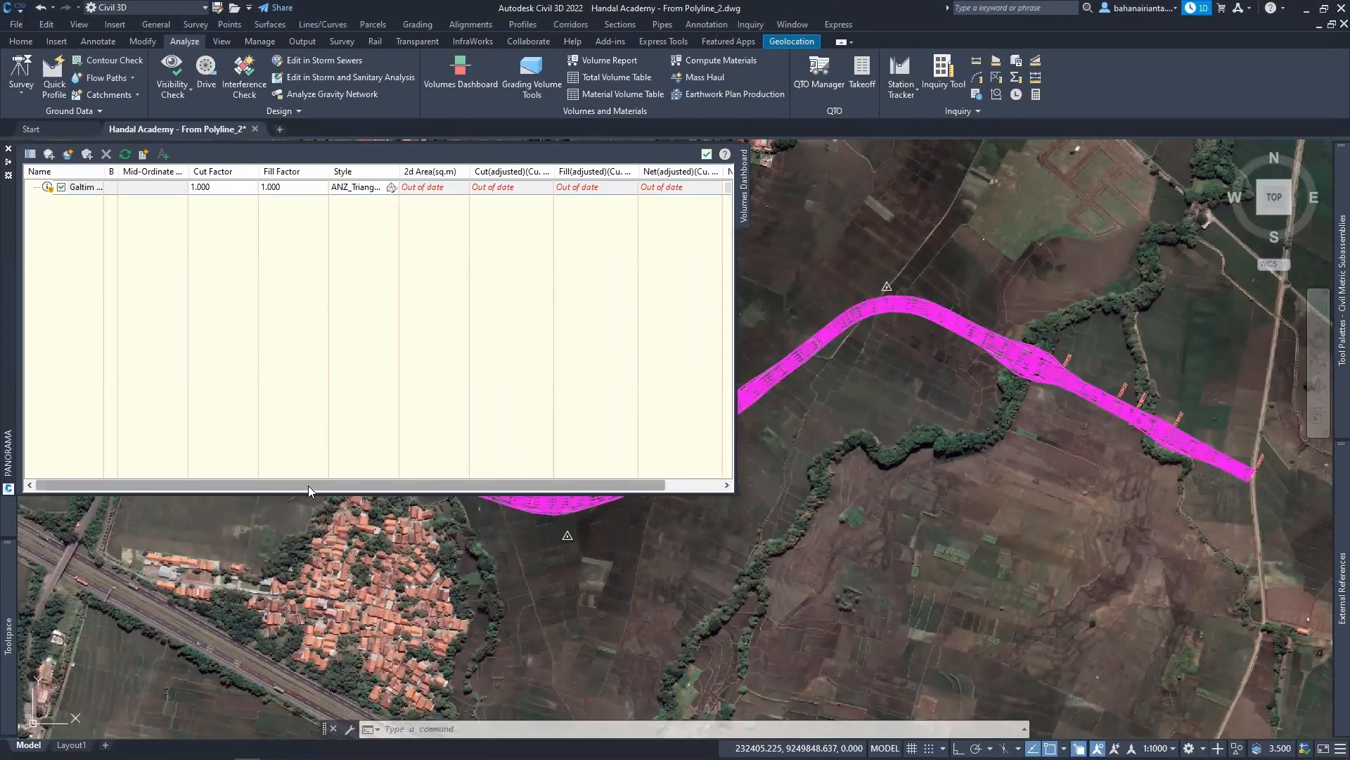
# Step: Recompute the Galtim Handal Project volume surface and review its cut, fill and net volumes
pyautogui.moveTo(308, 485)
pyautogui.mouseDown()
pyautogui.moveTo(372, 485)
pyautogui.moveTo(310, 485)
pyautogui.mouseUp()
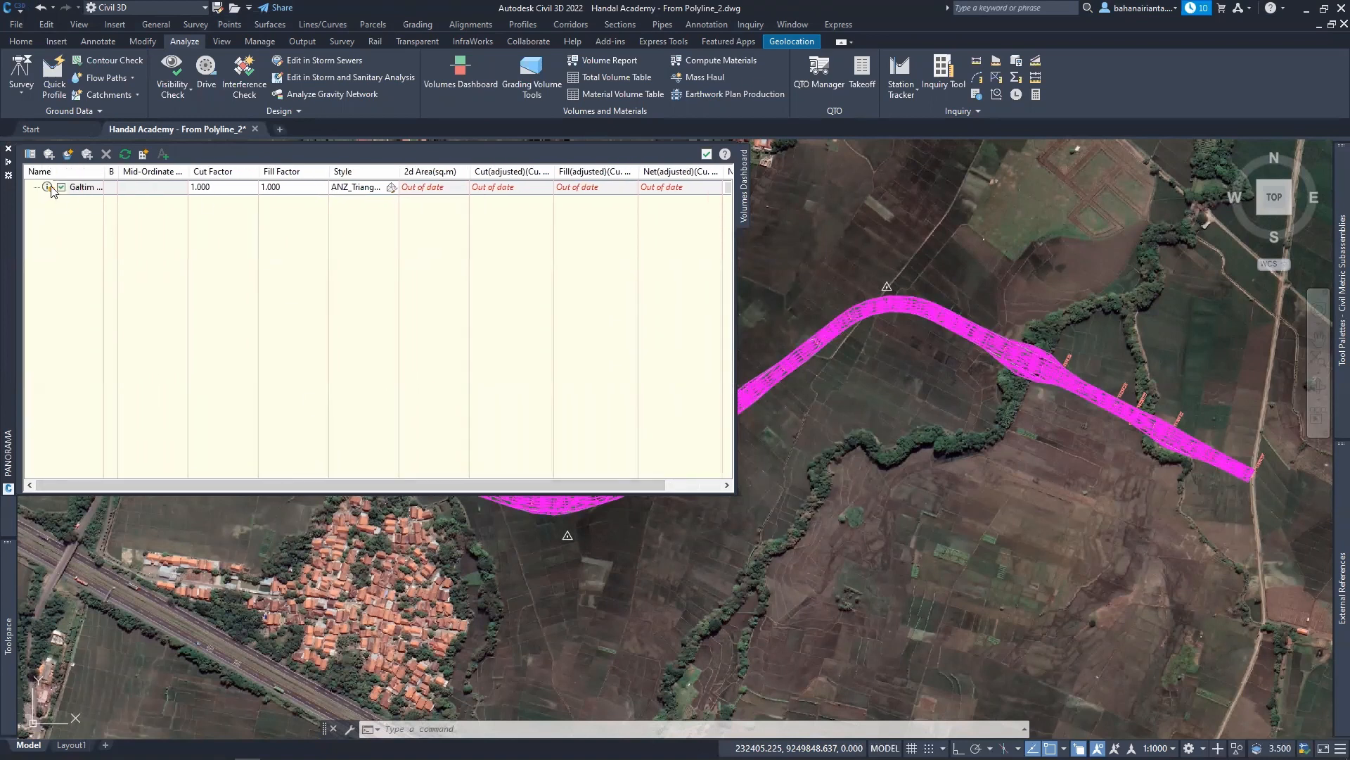
pyautogui.click(47, 187)
pyautogui.moveTo(397, 484); pyautogui.dragTo(408, 484)
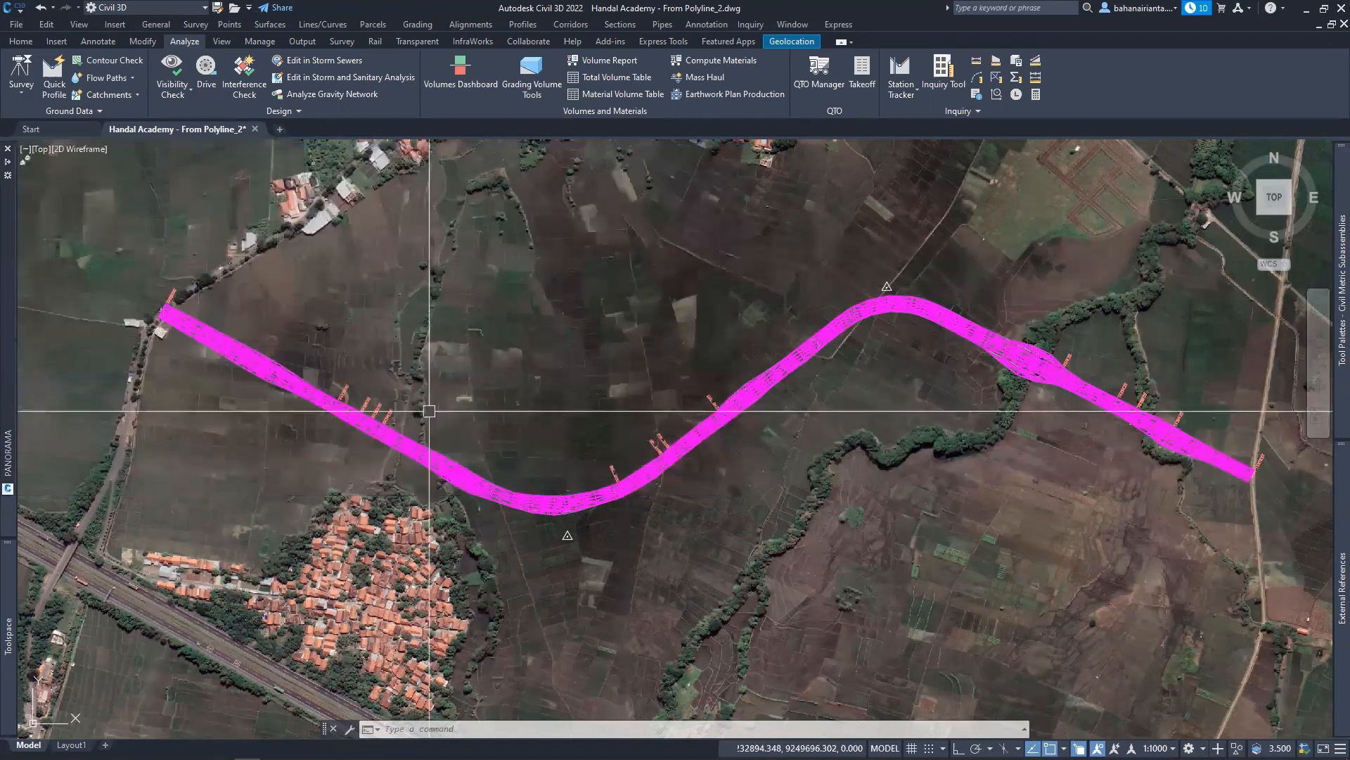
pyautogui.moveTo(8, 451)
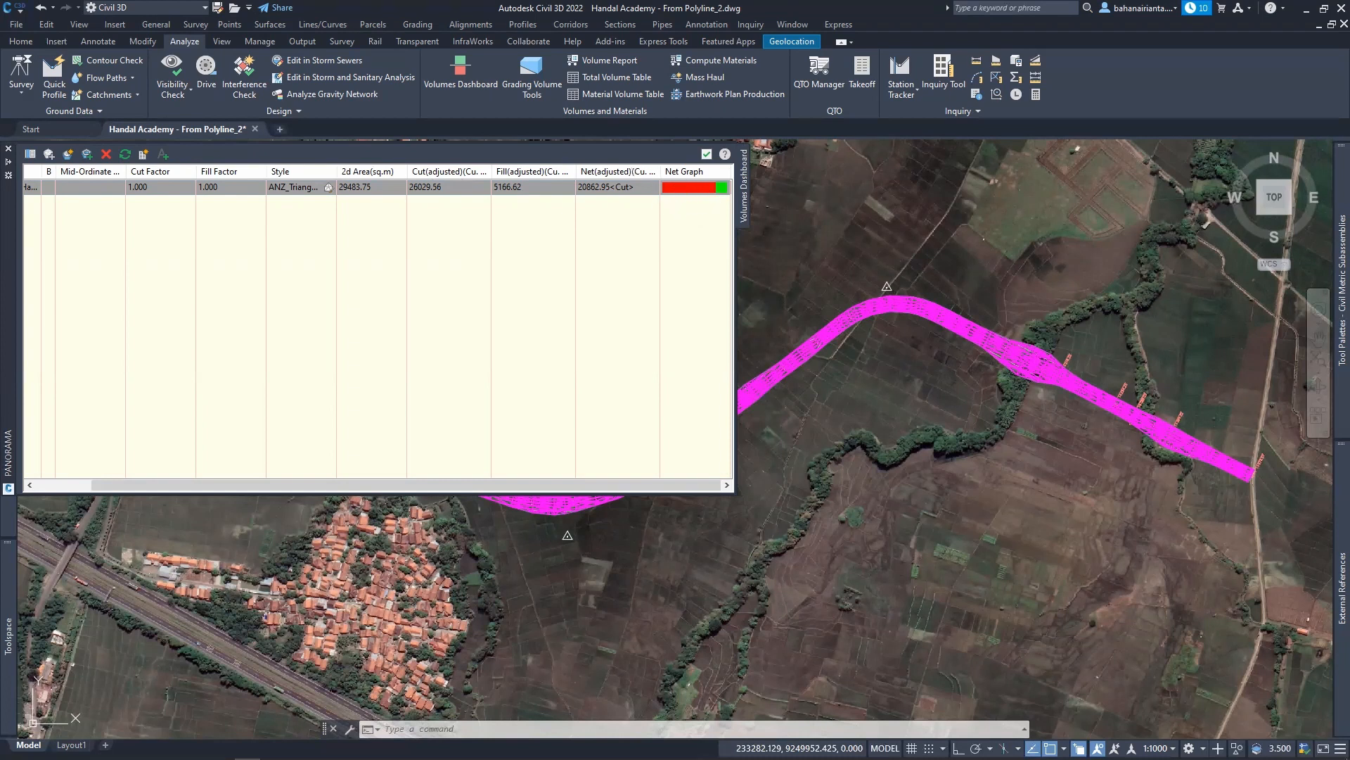
pyautogui.scroll(-2, 831, 229)
pyautogui.scroll(-2, 831, 228)
pyautogui.moveTo(830, 228); pyautogui.dragTo(795, 370, button='middle')
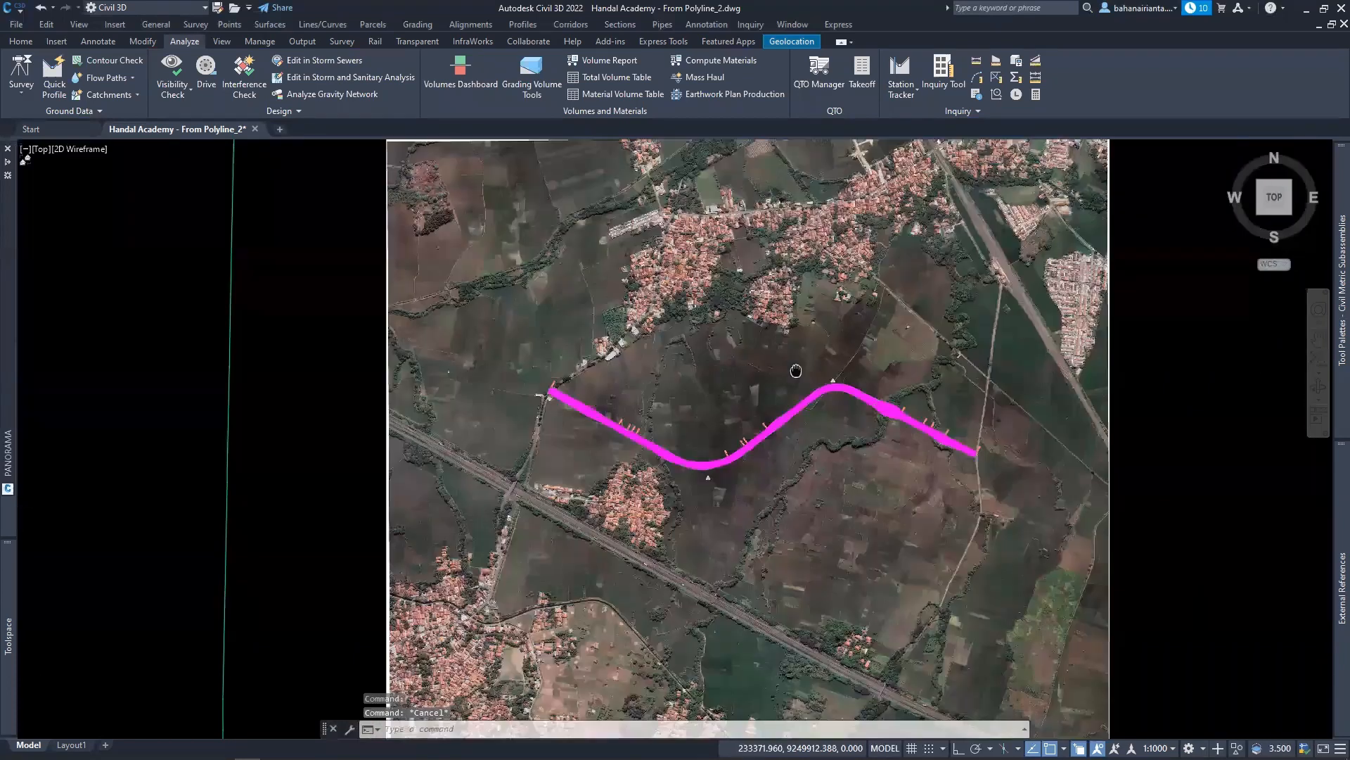
pyautogui.scroll(2, 795, 371)
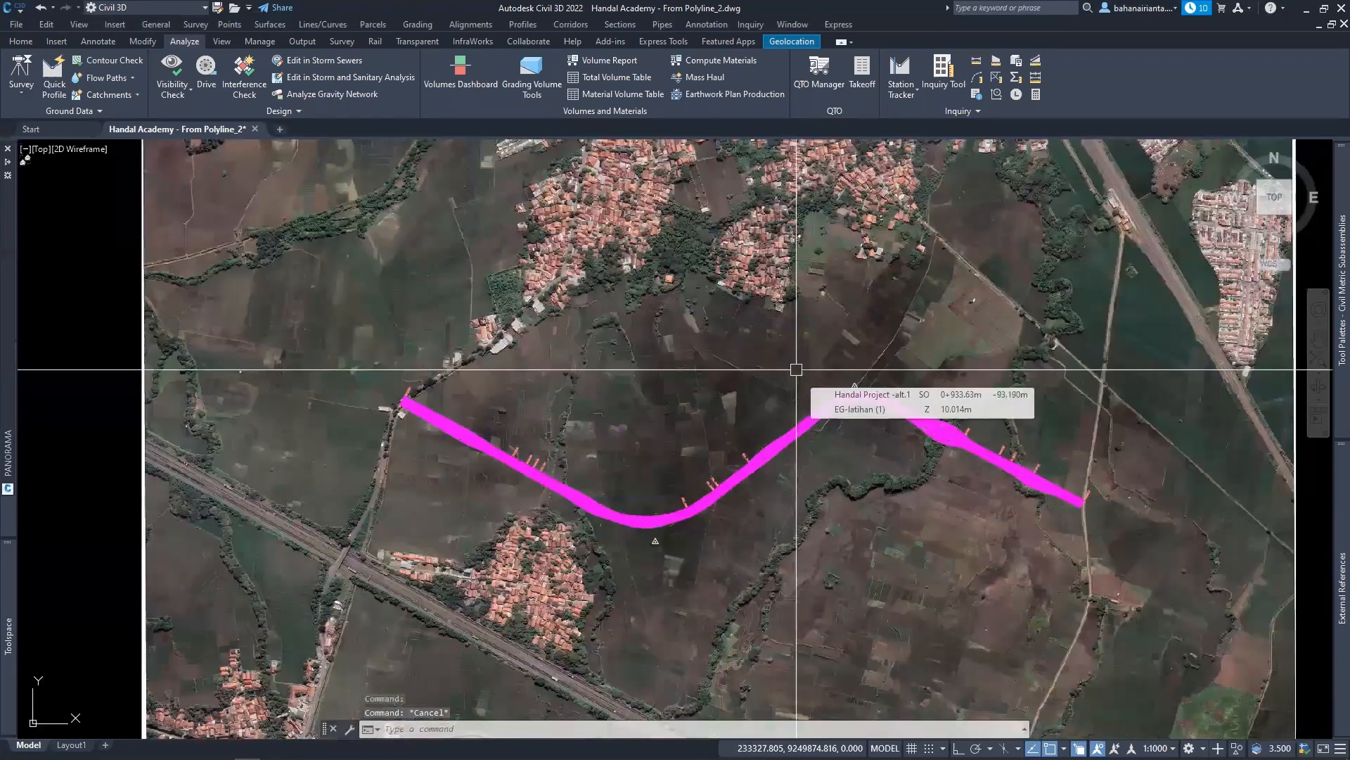